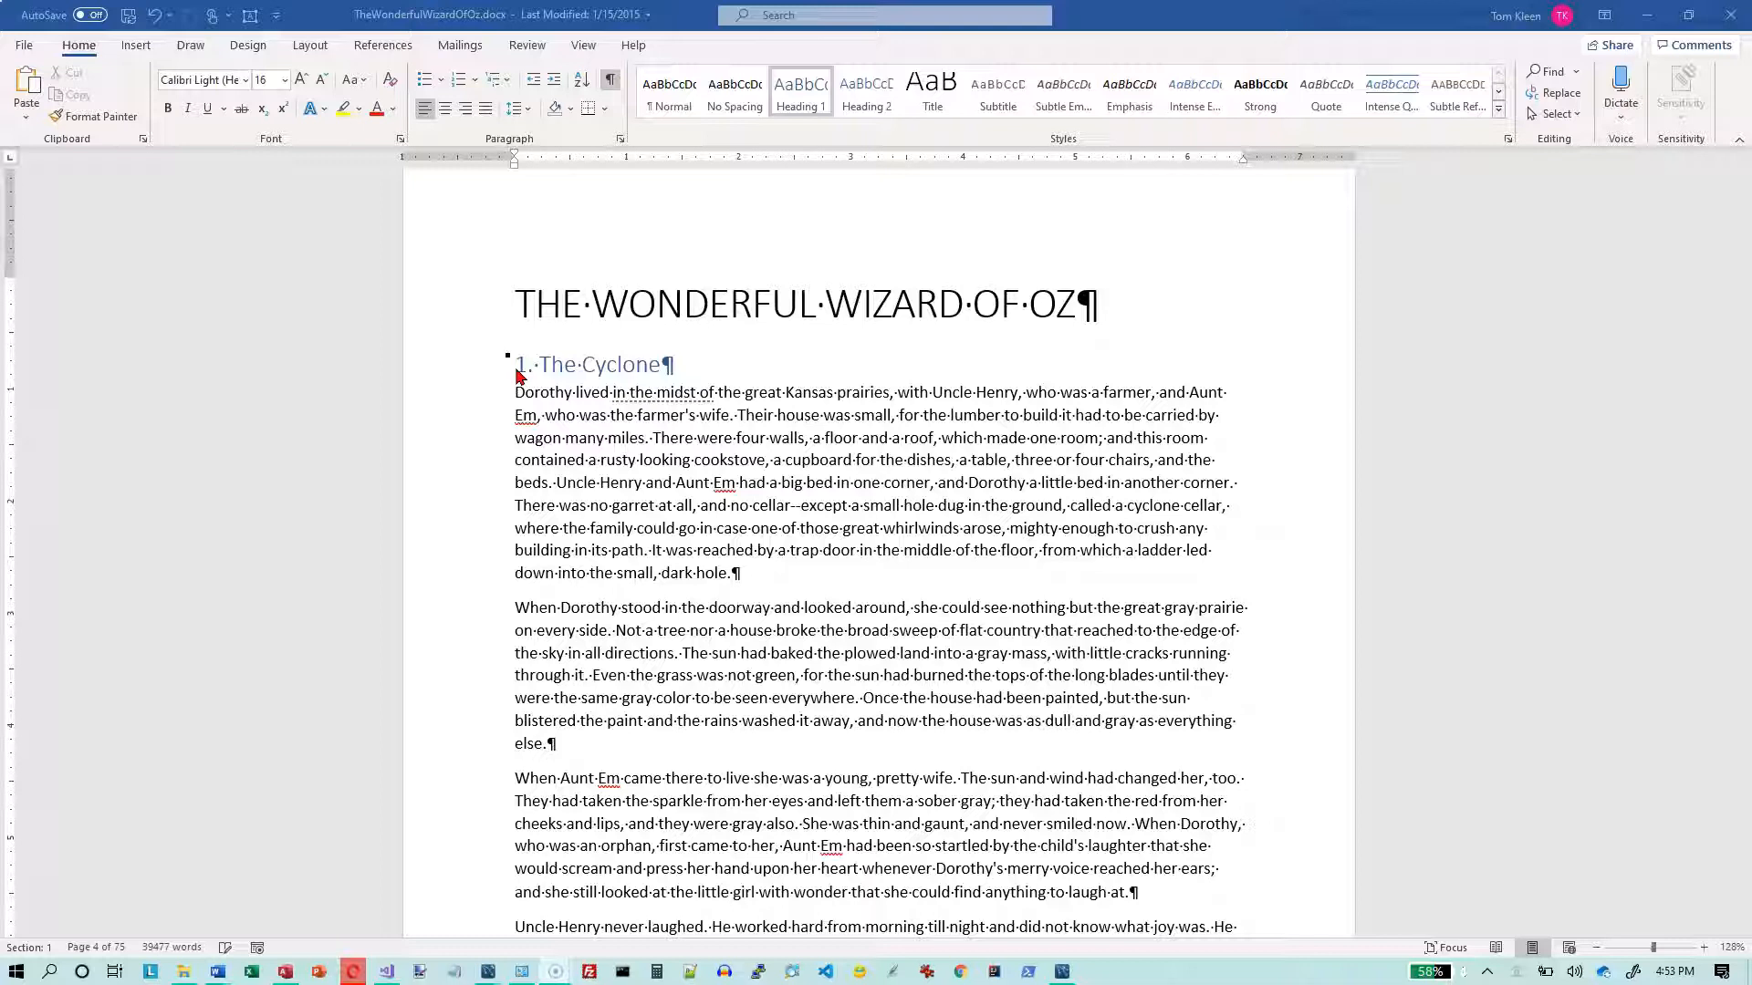
# - Place the cursor in the heading "1. The Cyclone" and display the document in Outline view with only Level 1 headings
pyautogui.click(812, 92)
pyautogui.click(841, 193)
pyautogui.click(669, 366)
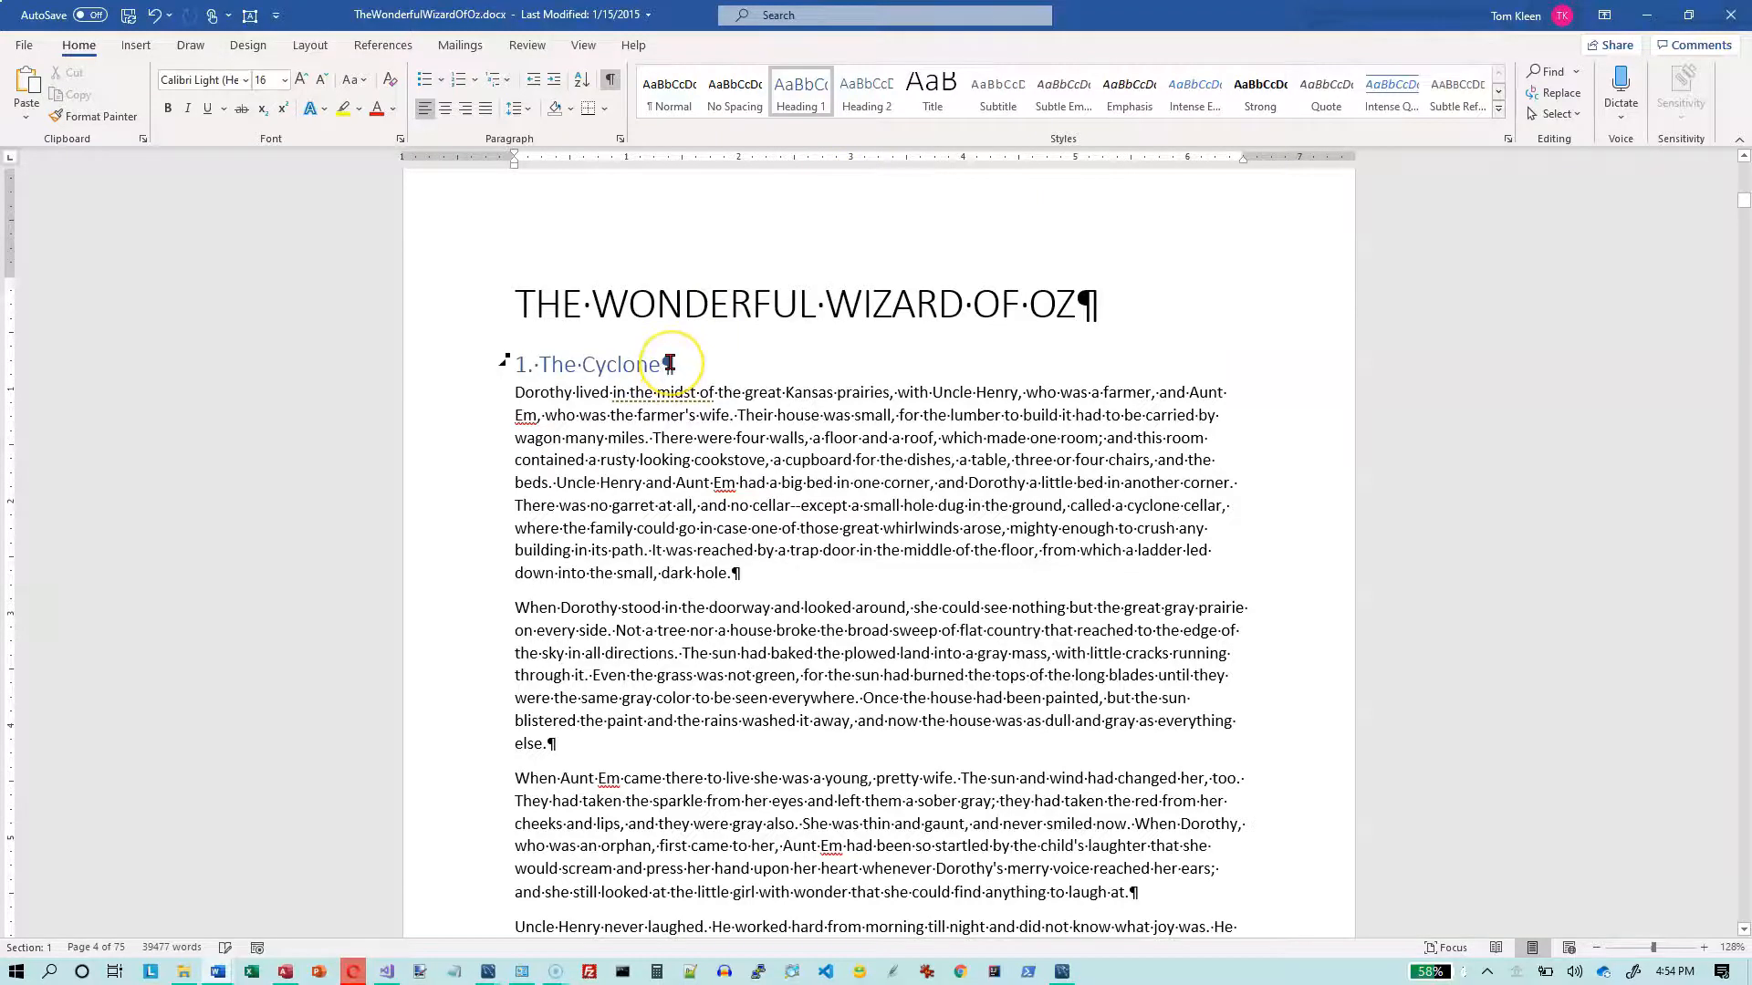
pyautogui.scroll(-1, 670, 363)
pyautogui.scroll(3, 669, 361)
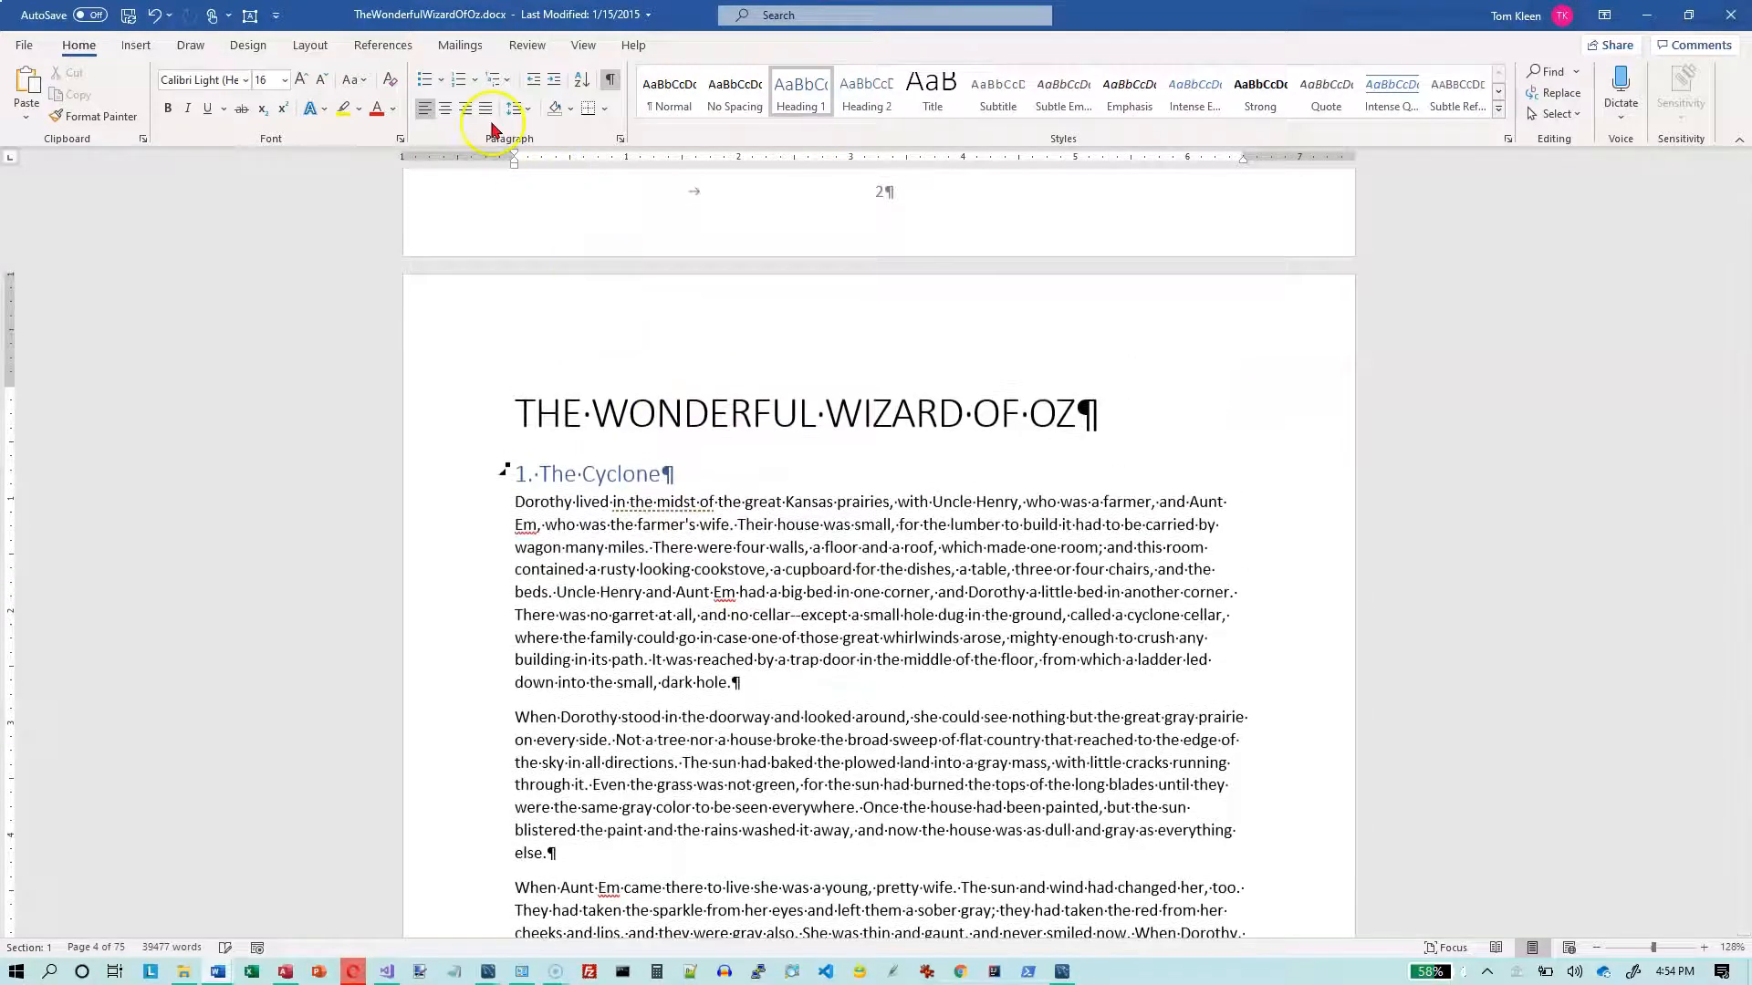
pyautogui.click(584, 46)
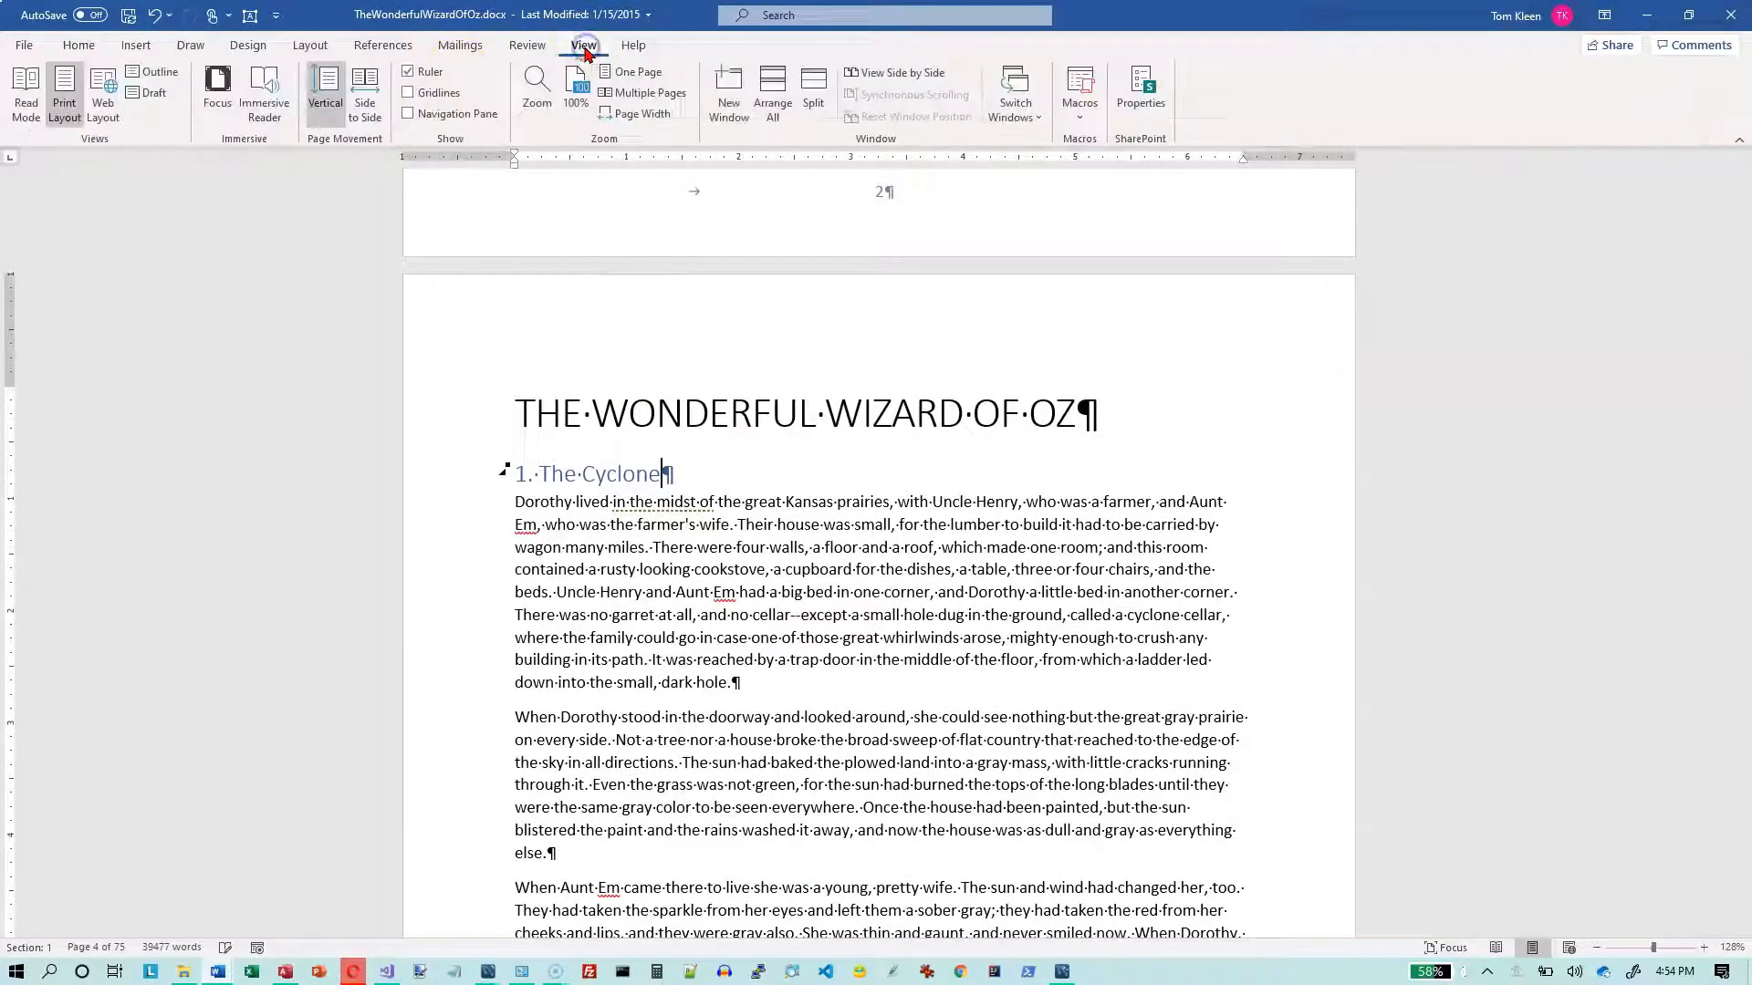
pyautogui.click(164, 76)
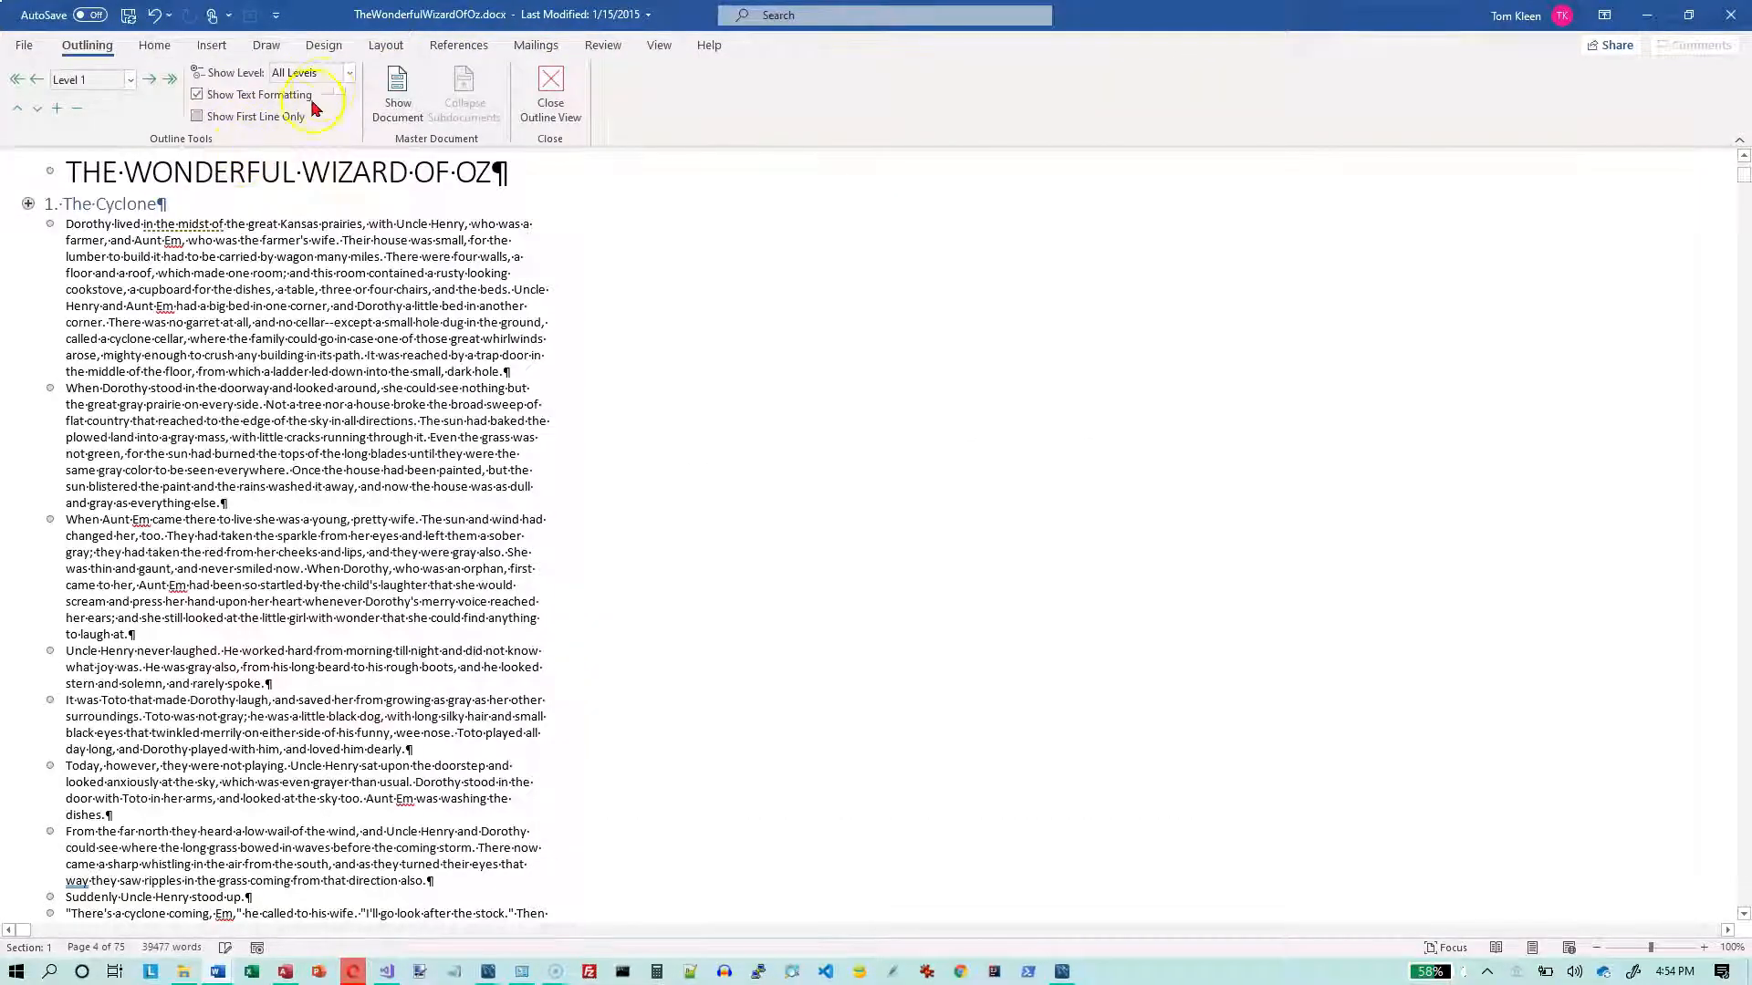
pyautogui.click(353, 73)
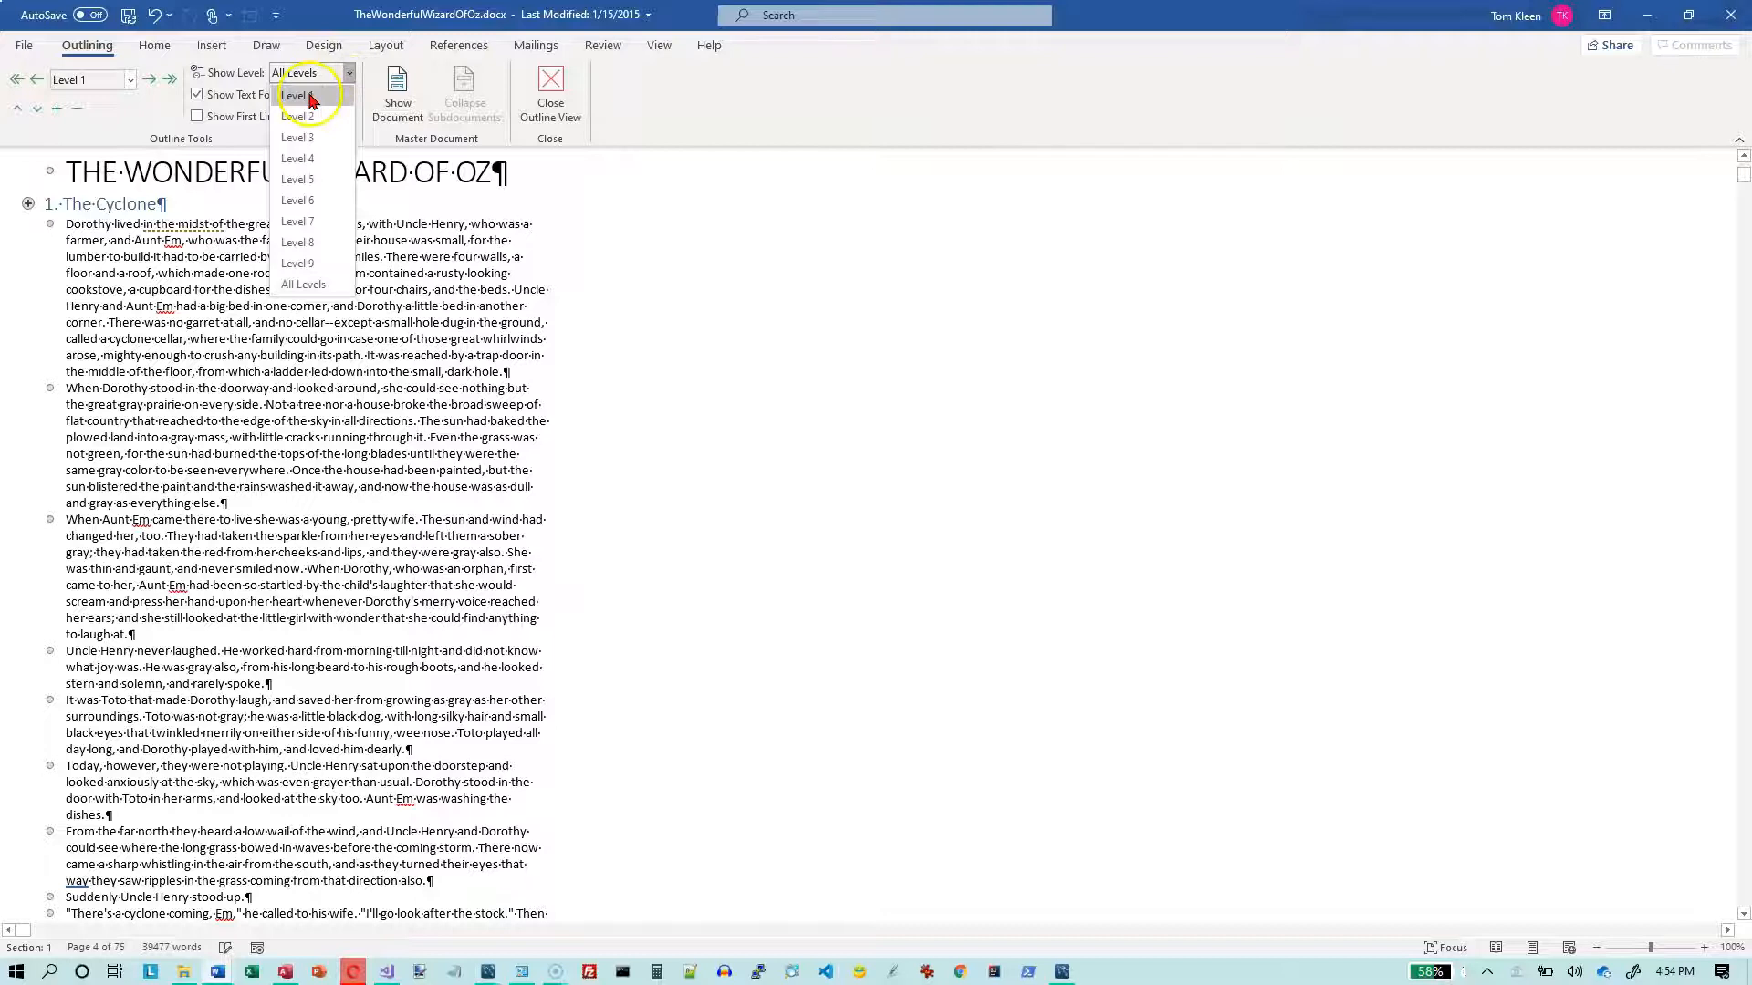
pyautogui.click(308, 97)
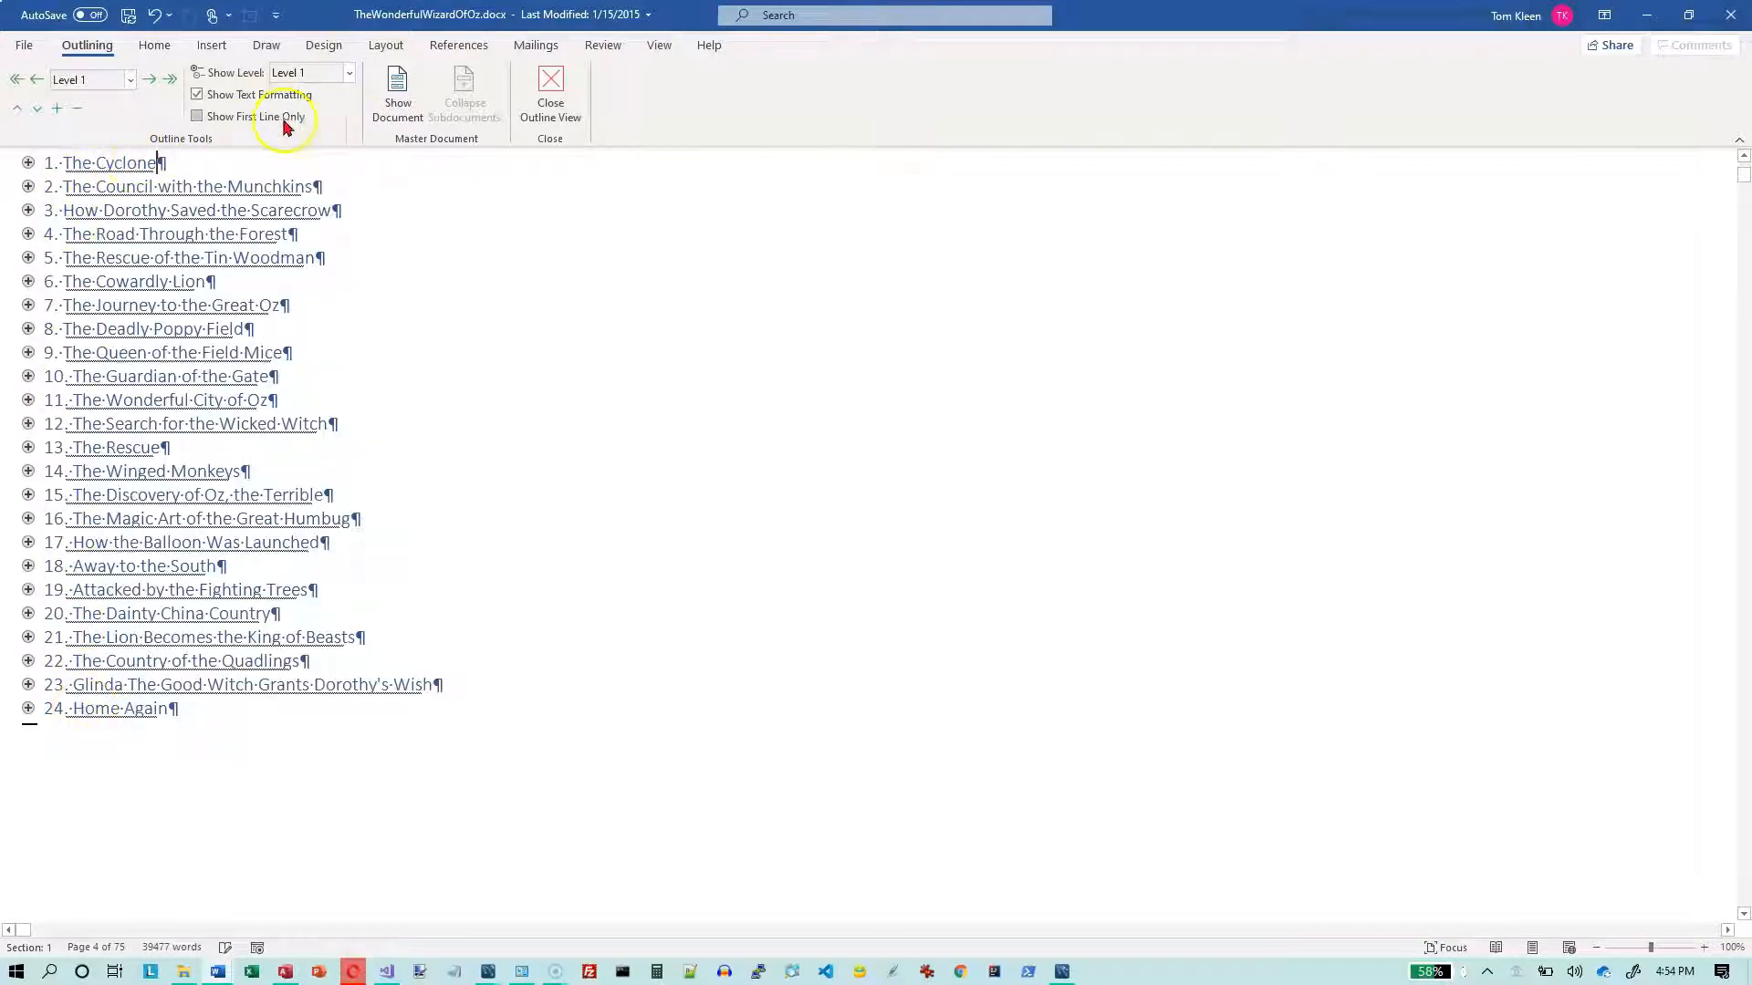
# - Extend the displayed outline to Level 2 headings and close Outline view
pyautogui.click(350, 78)
pyautogui.click(324, 117)
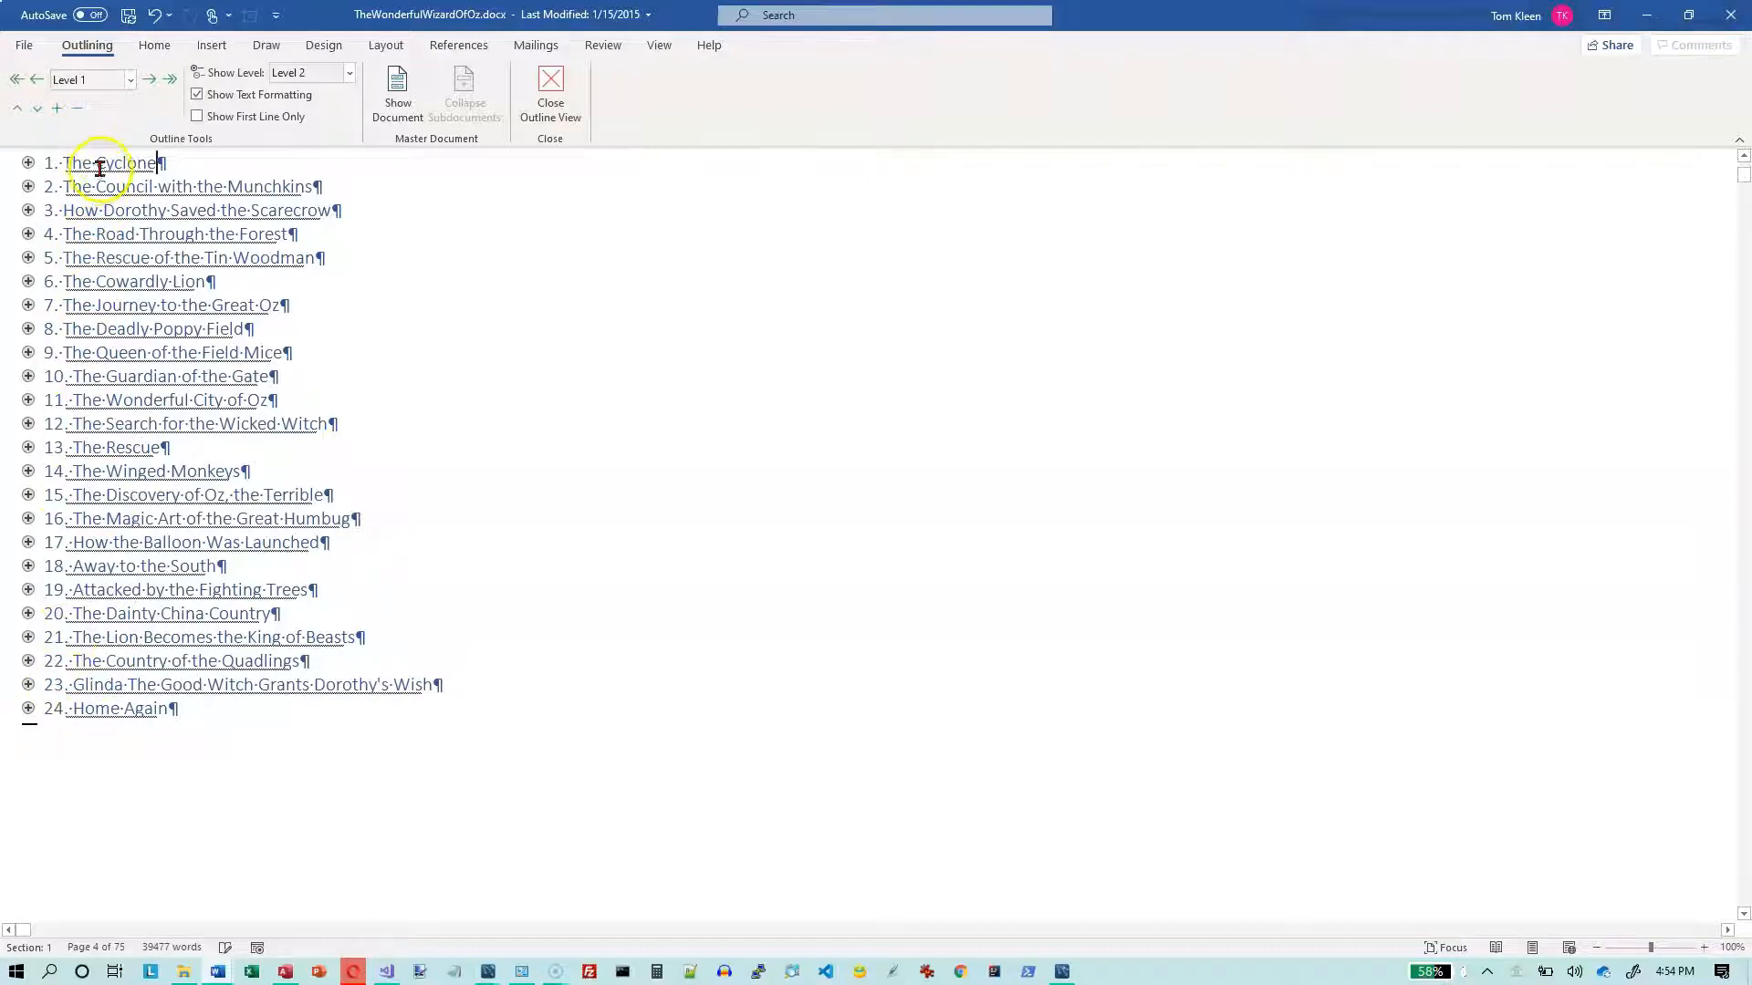
pyautogui.click(551, 84)
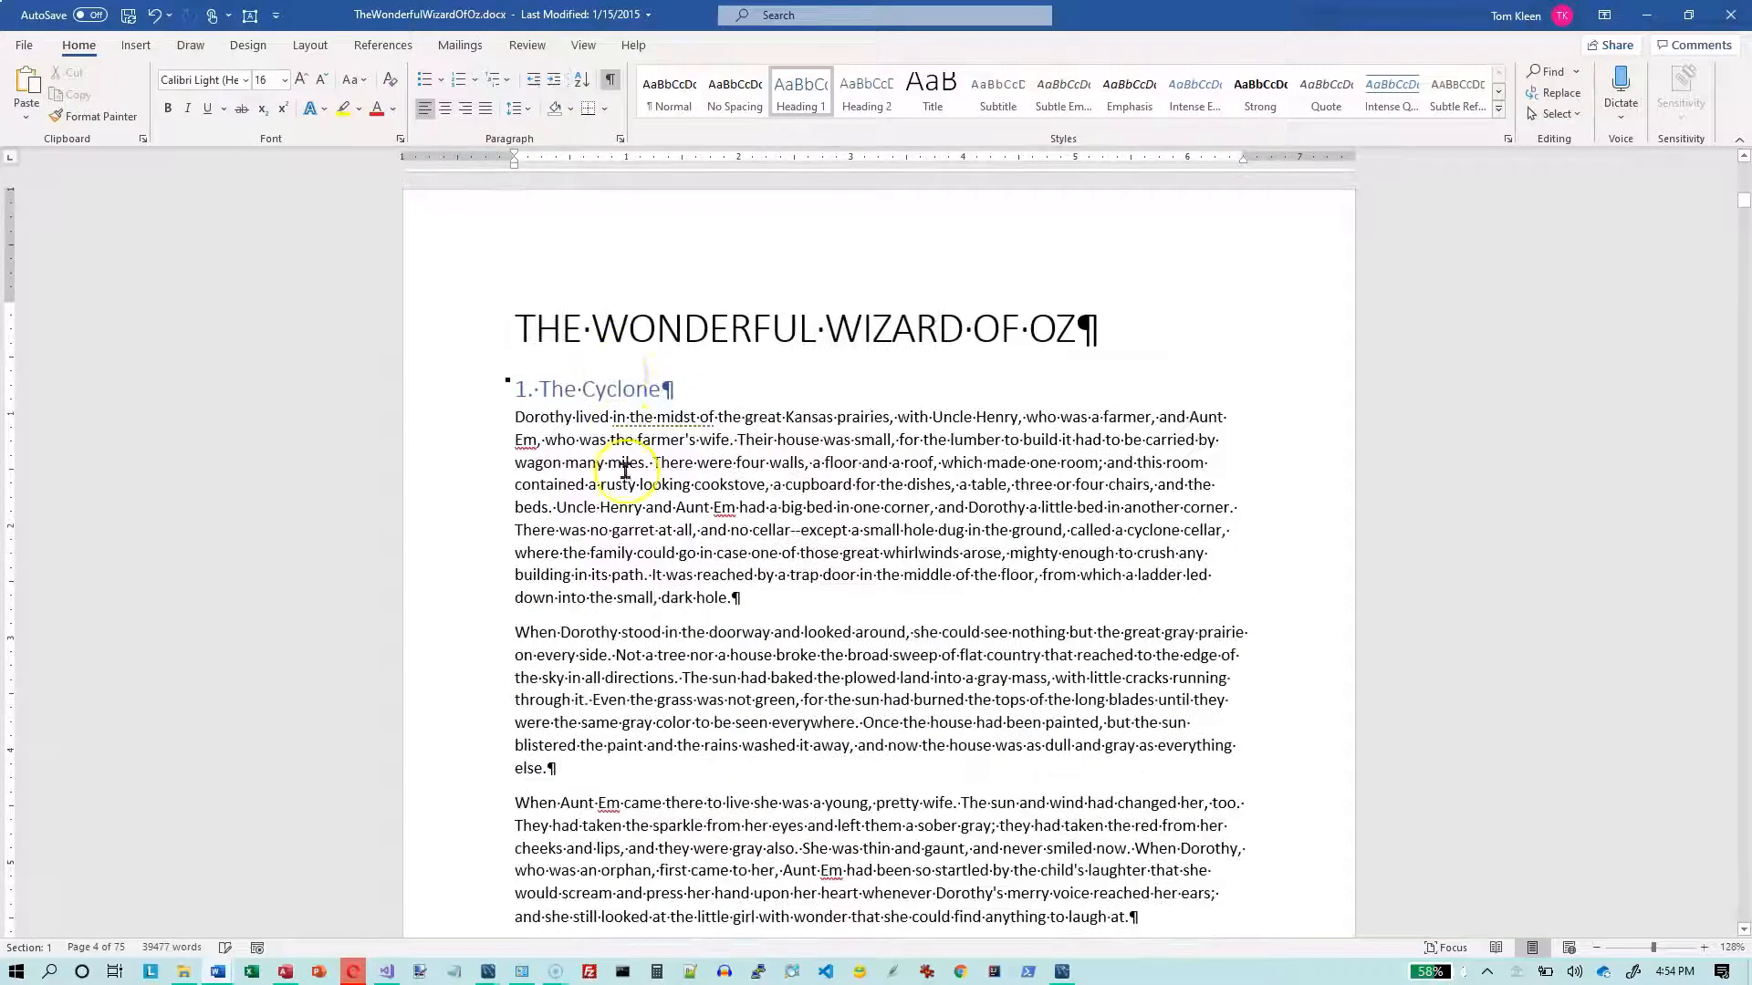
# - Insert a "Part 1" line before the paragraph starting "Toto jumped out of Dorothy's arms" and style it as Heading 2
pyautogui.scroll(-4, 680, 607)
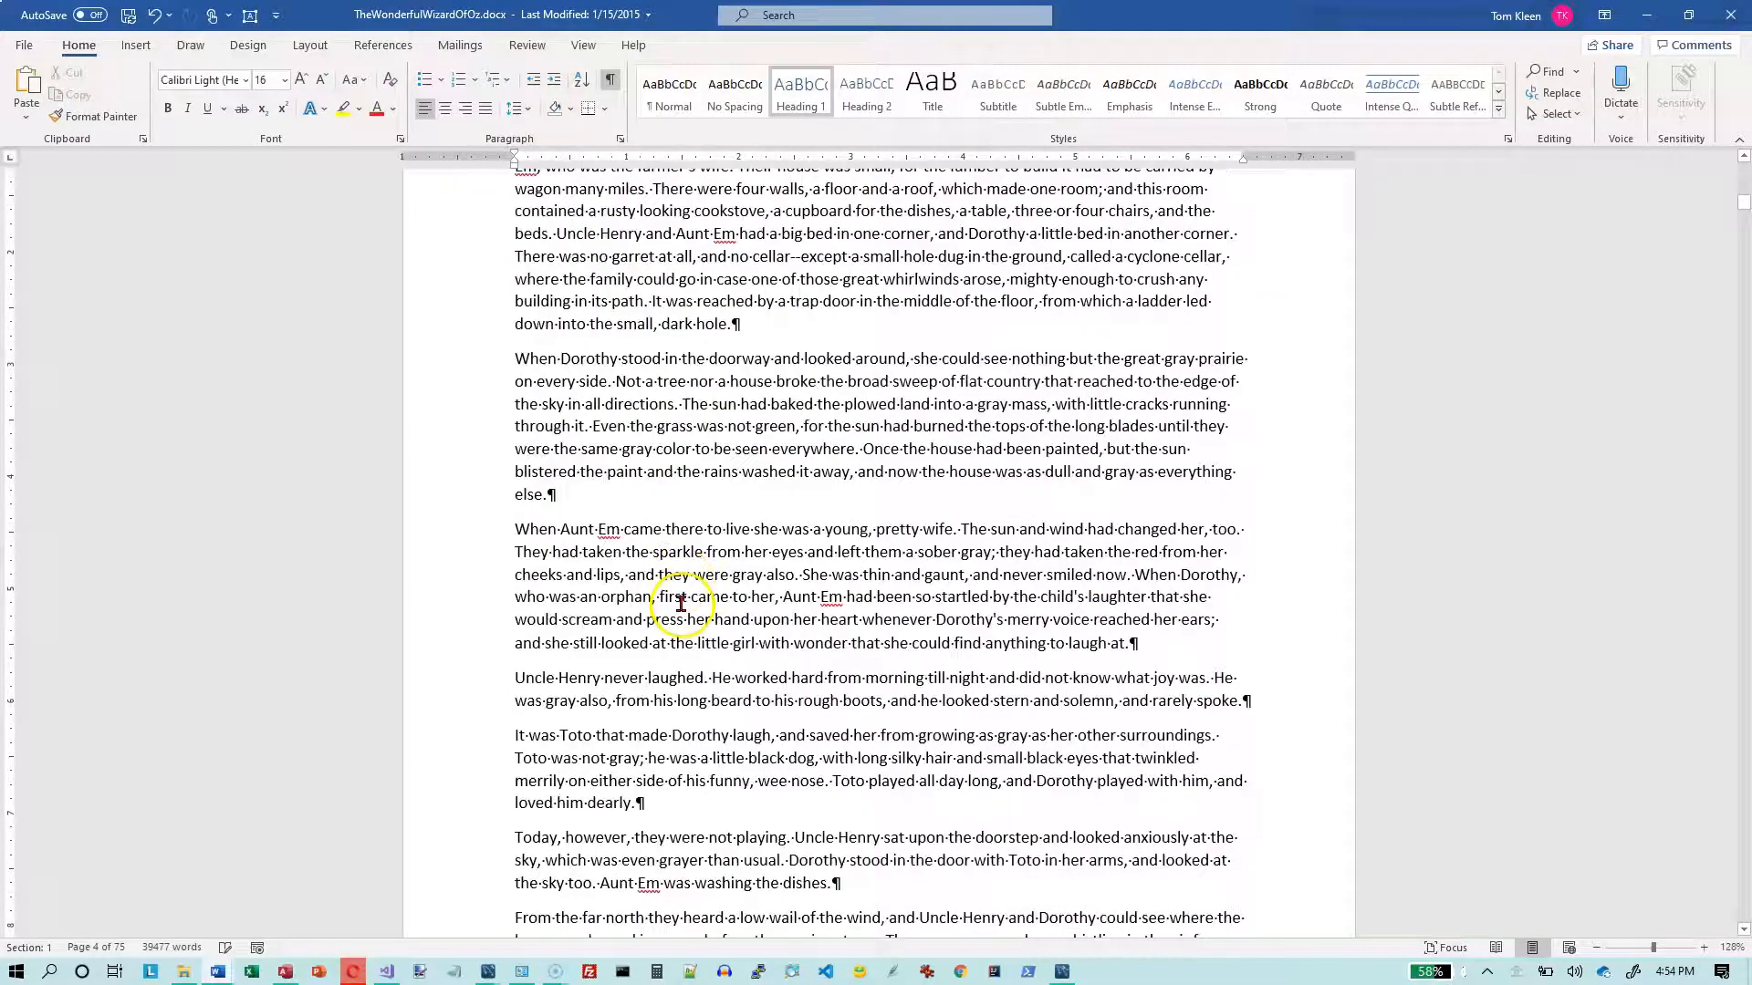
pyautogui.scroll(-10, 657, 589)
pyautogui.scroll(-3, 639, 572)
pyautogui.click(516, 485)
pyautogui.press('Return')
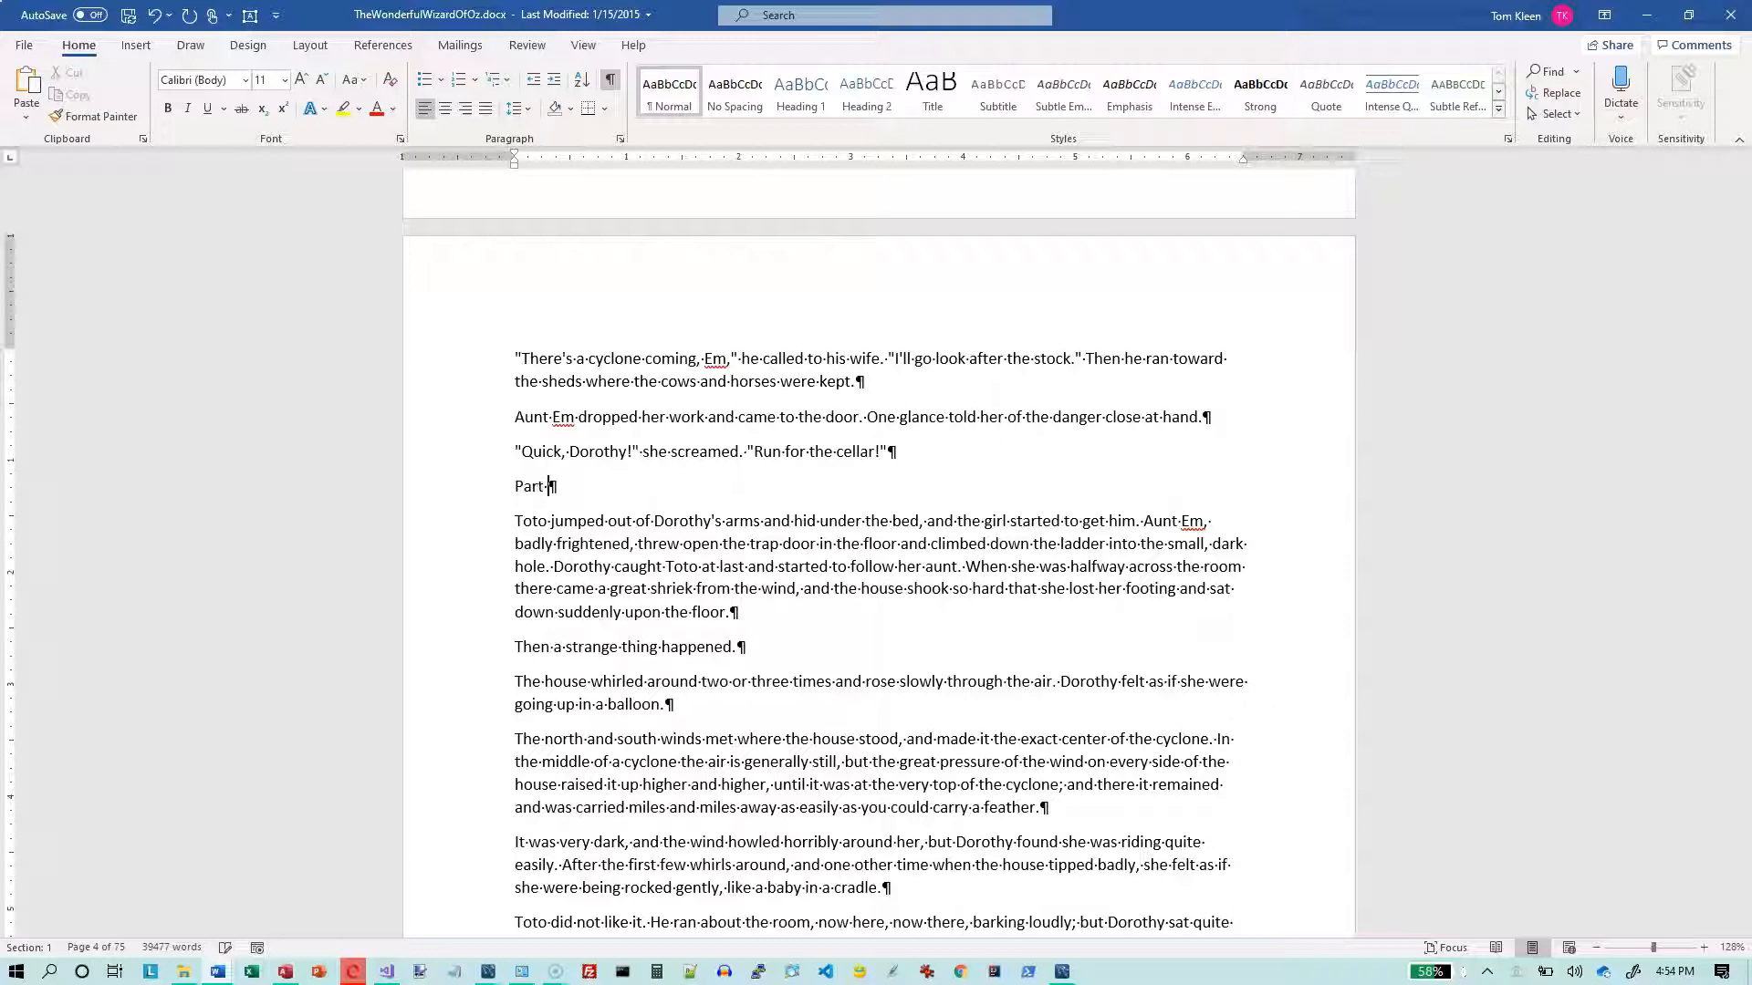
pyautogui.click(862, 95)
# - Insert a "Part 2" line before the paragraph starting "It was very dark" and style it as Heading 2
pyautogui.scroll(-11, 833, 456)
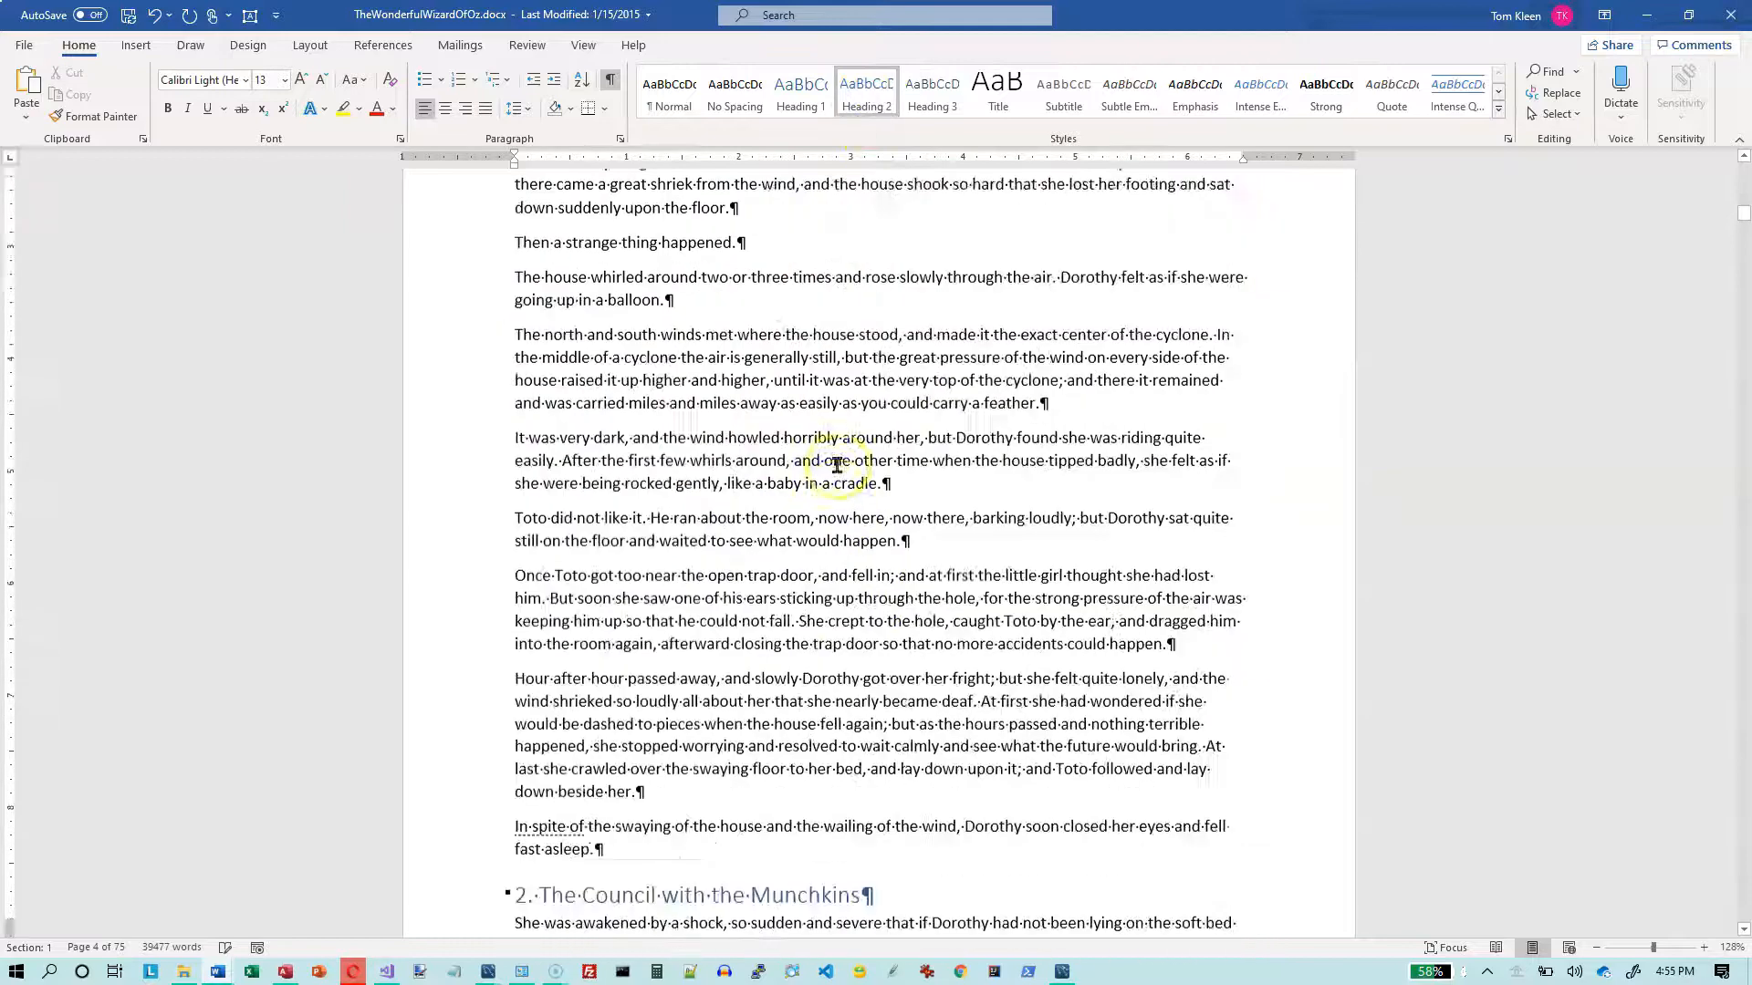
pyautogui.scroll(5, 833, 456)
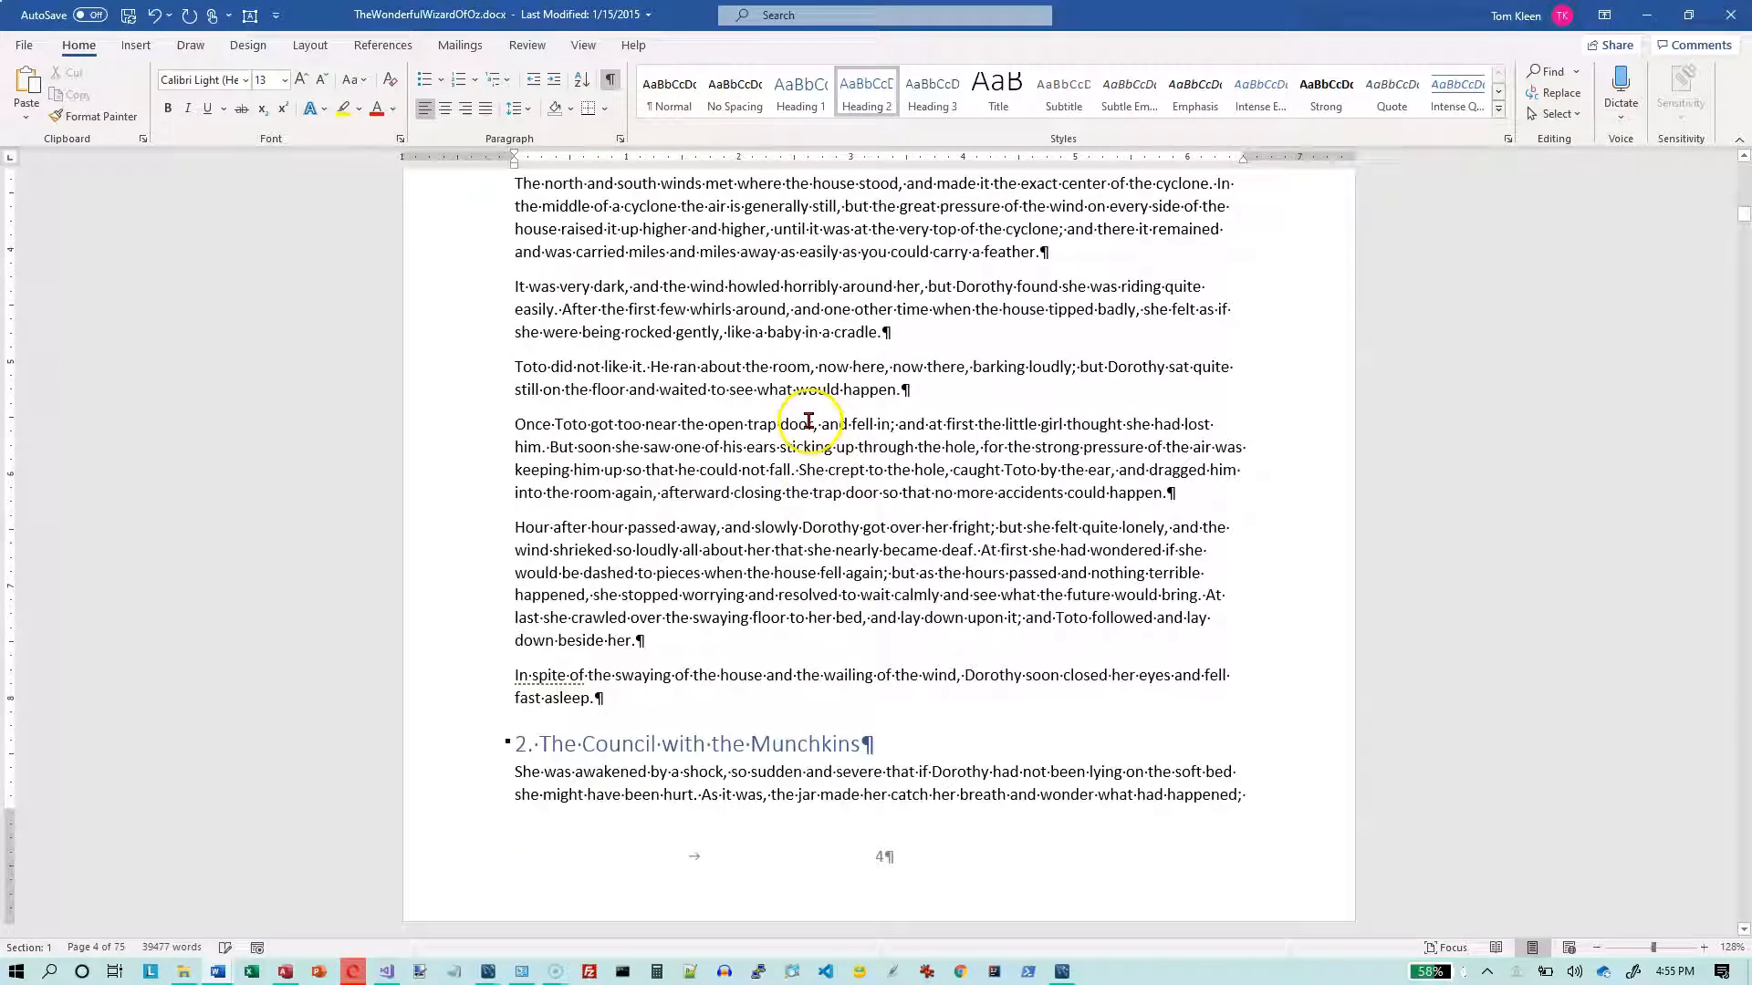
pyautogui.click(514, 450)
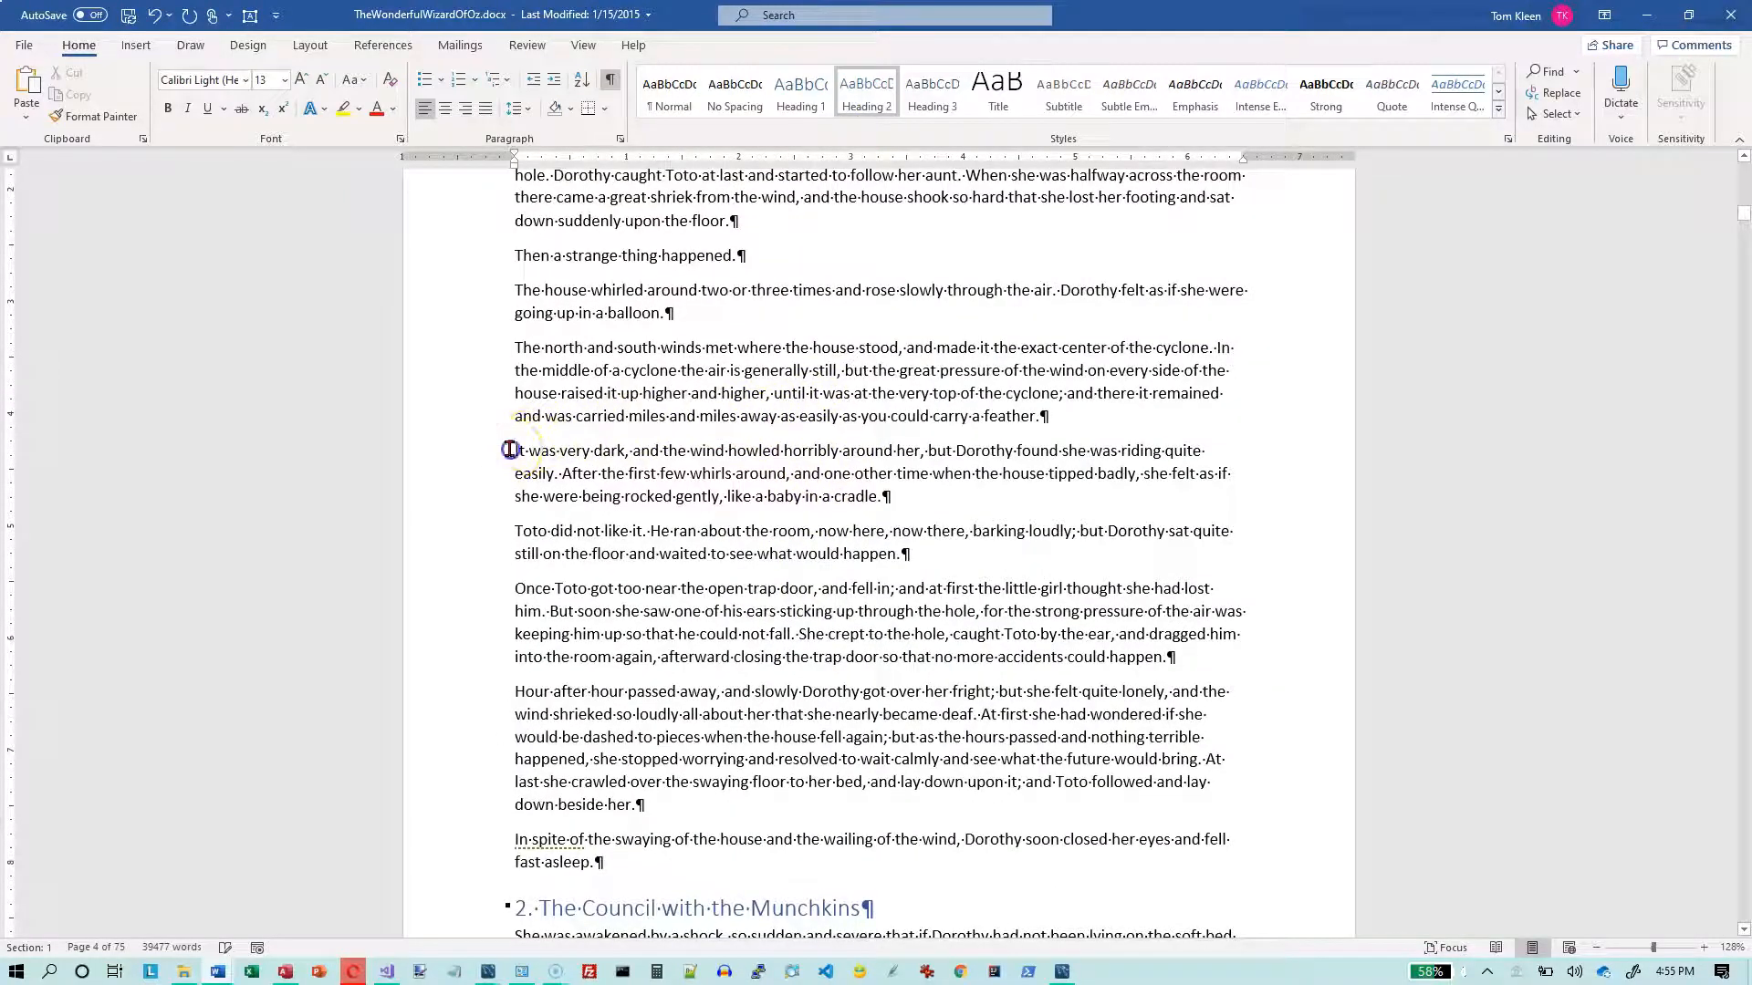
pyautogui.press('Return')
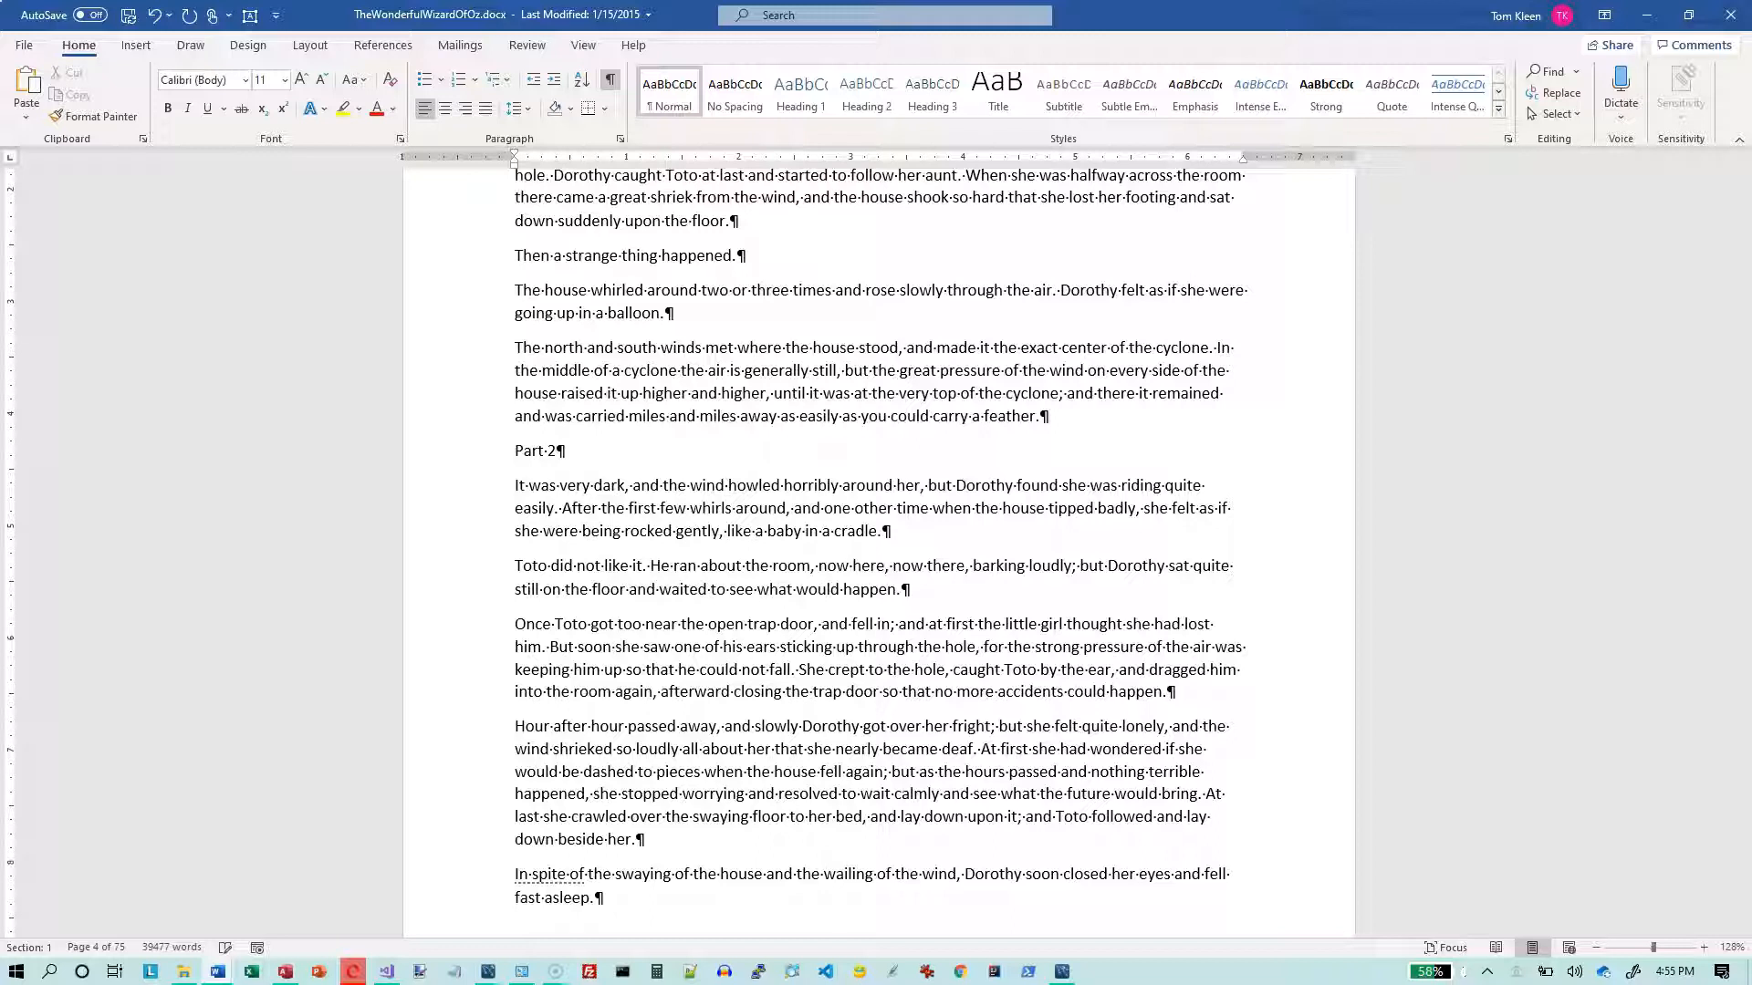
pyautogui.click(867, 91)
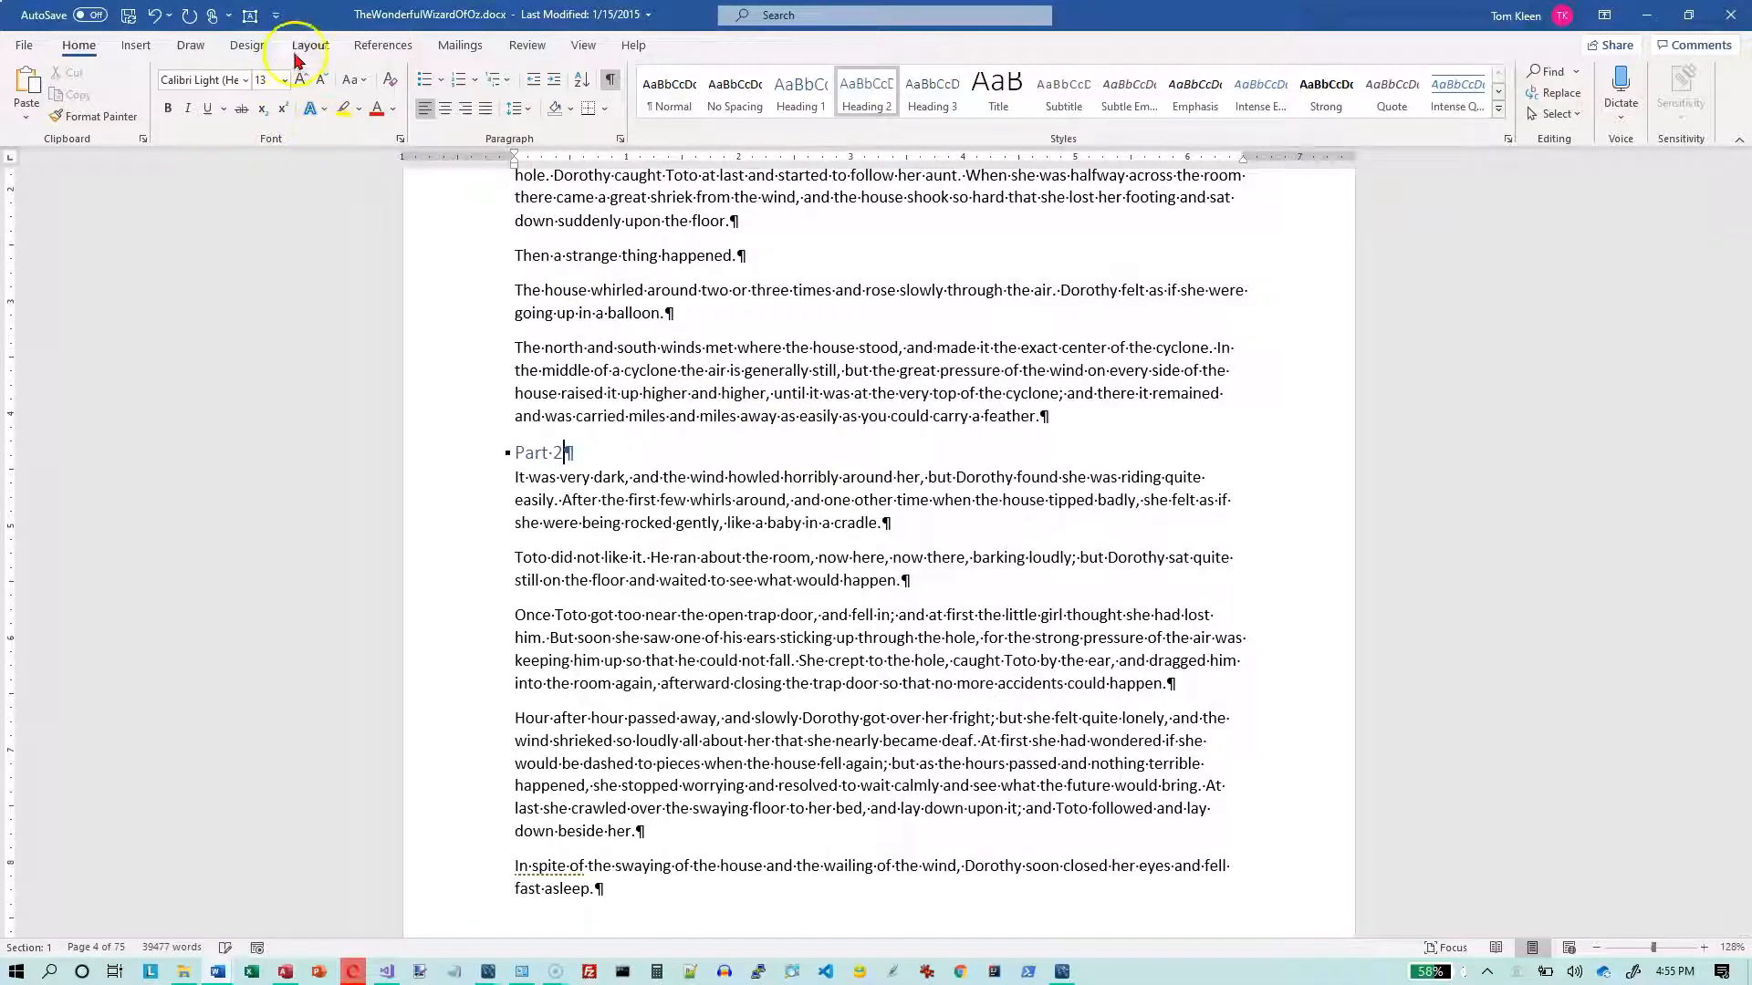
# - Compare the Level 1 and Level 2 headings in Outline view and return to the normal page layout
pyautogui.click(581, 45)
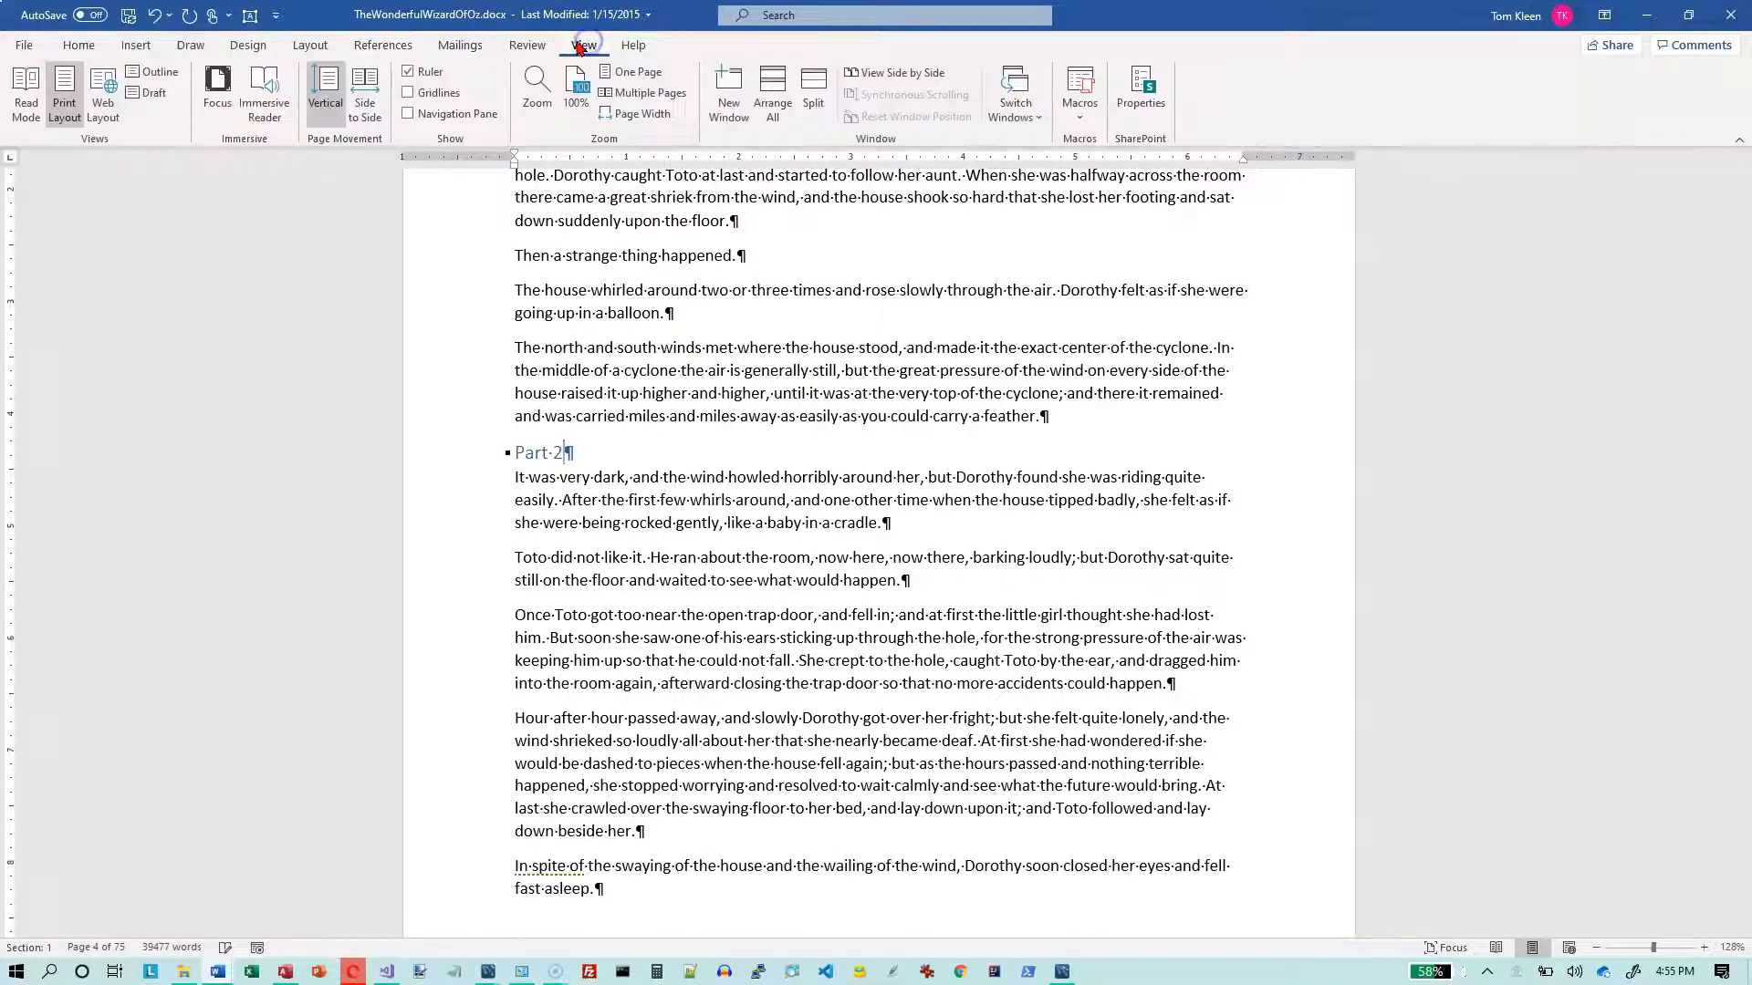
pyautogui.click(155, 75)
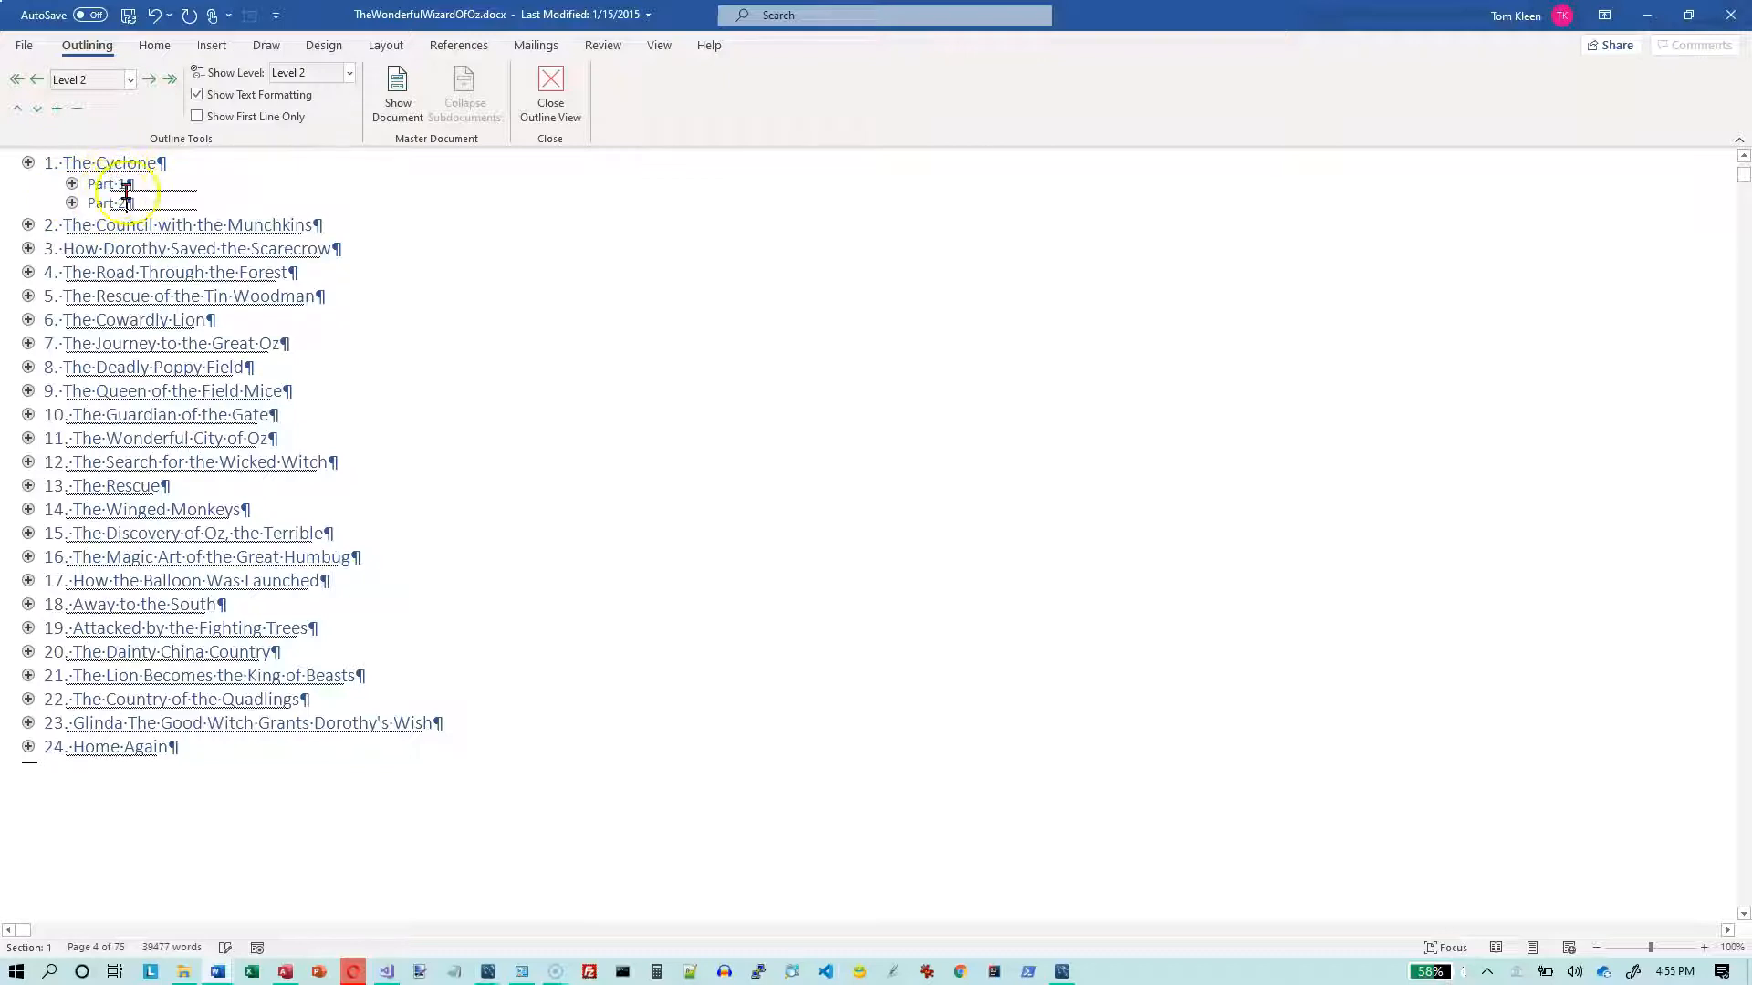
pyautogui.click(349, 73)
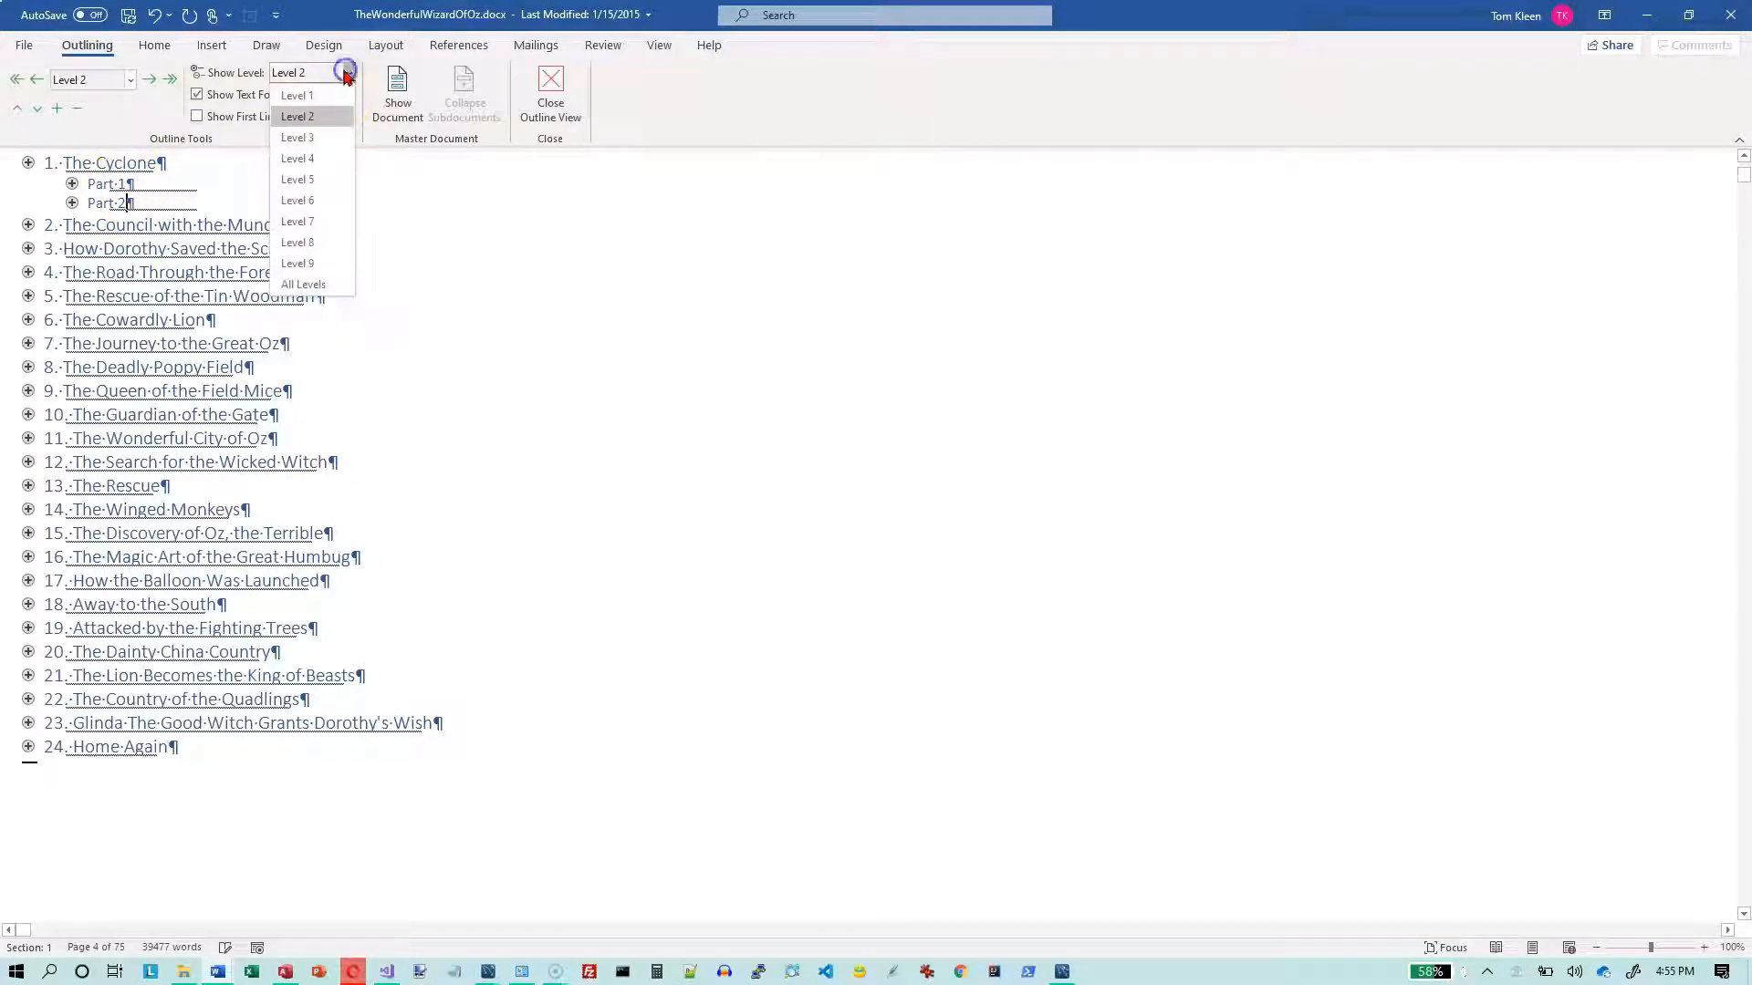
pyautogui.click(306, 95)
pyautogui.click(349, 73)
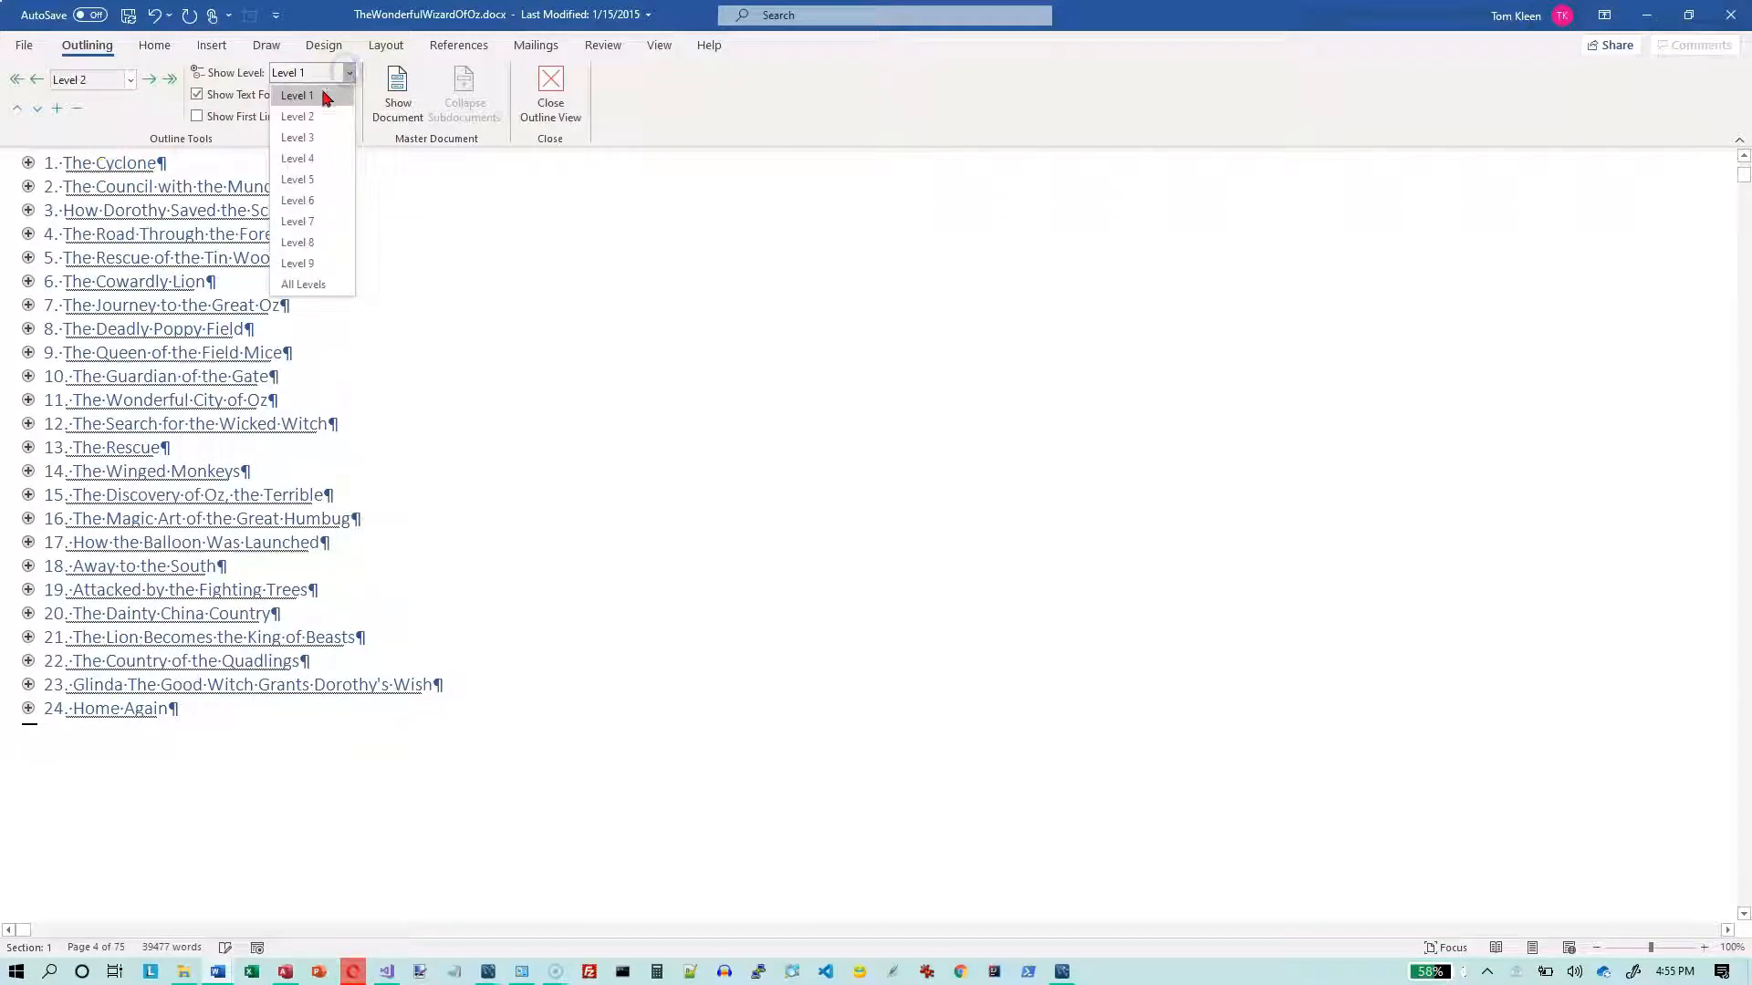
pyautogui.click(314, 114)
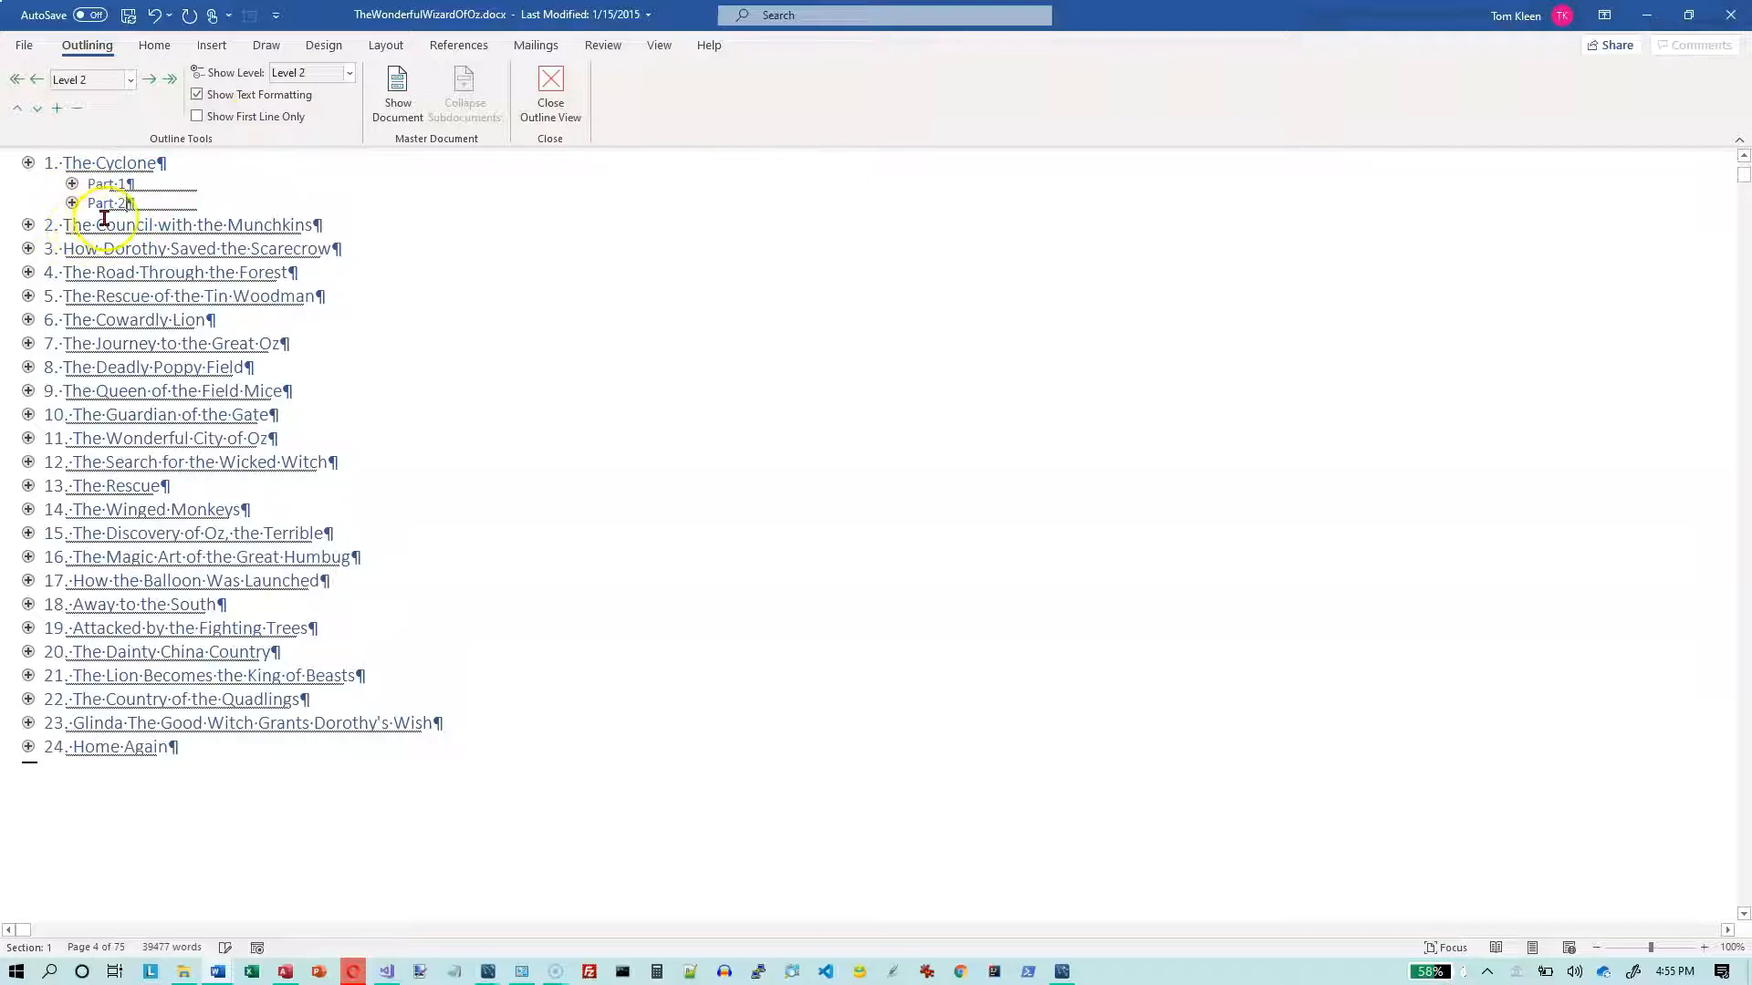
pyautogui.click(548, 85)
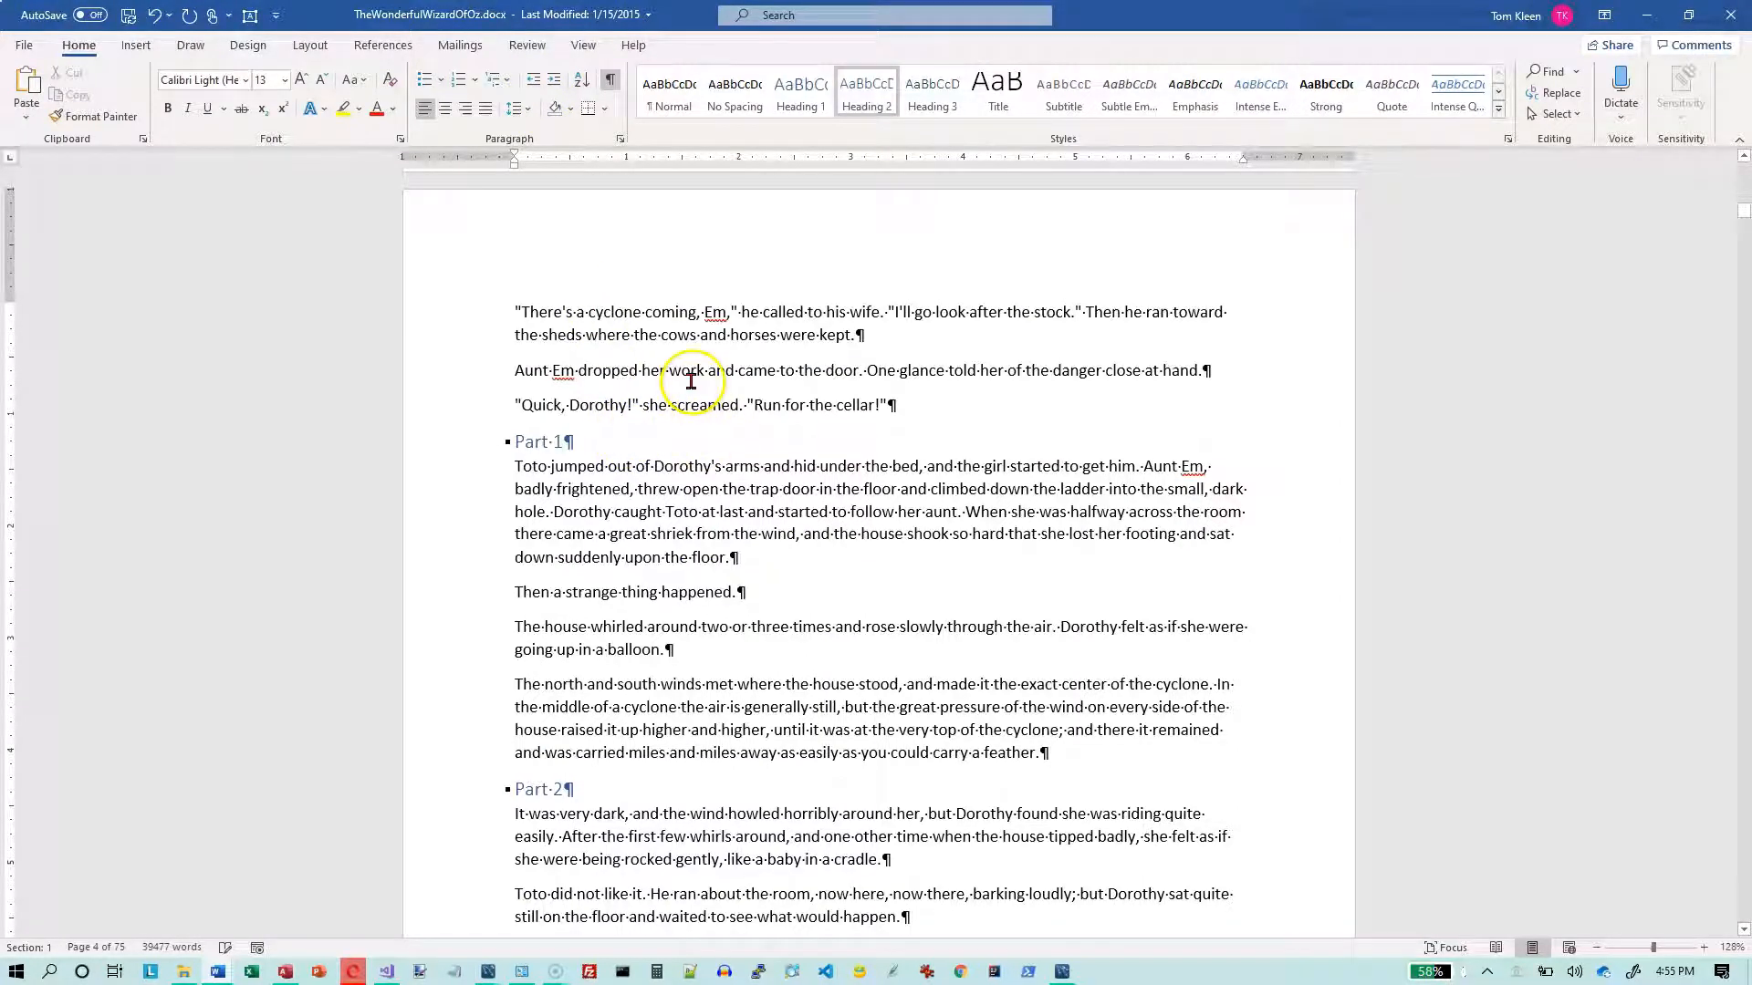
# - Delete the placeholder line "Insert table of contents here" on the page after the cover
pyautogui.click(382, 48)
pyautogui.scroll(-5, 383, 309)
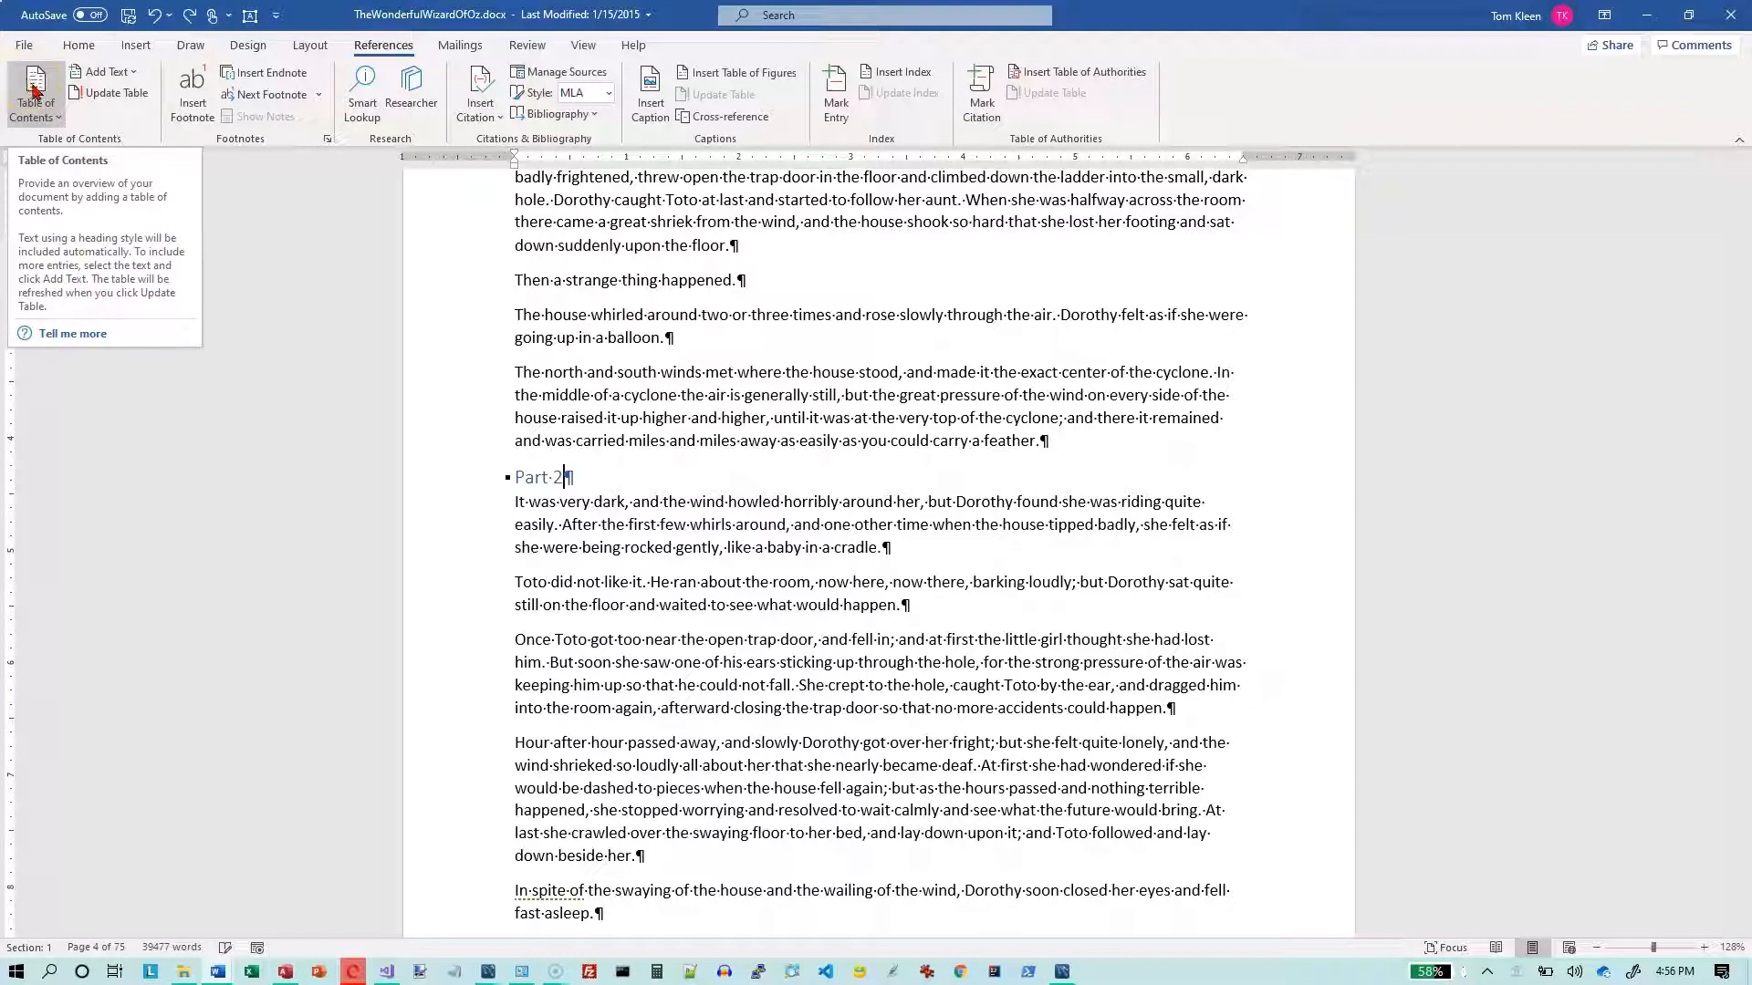
pyautogui.click(517, 478)
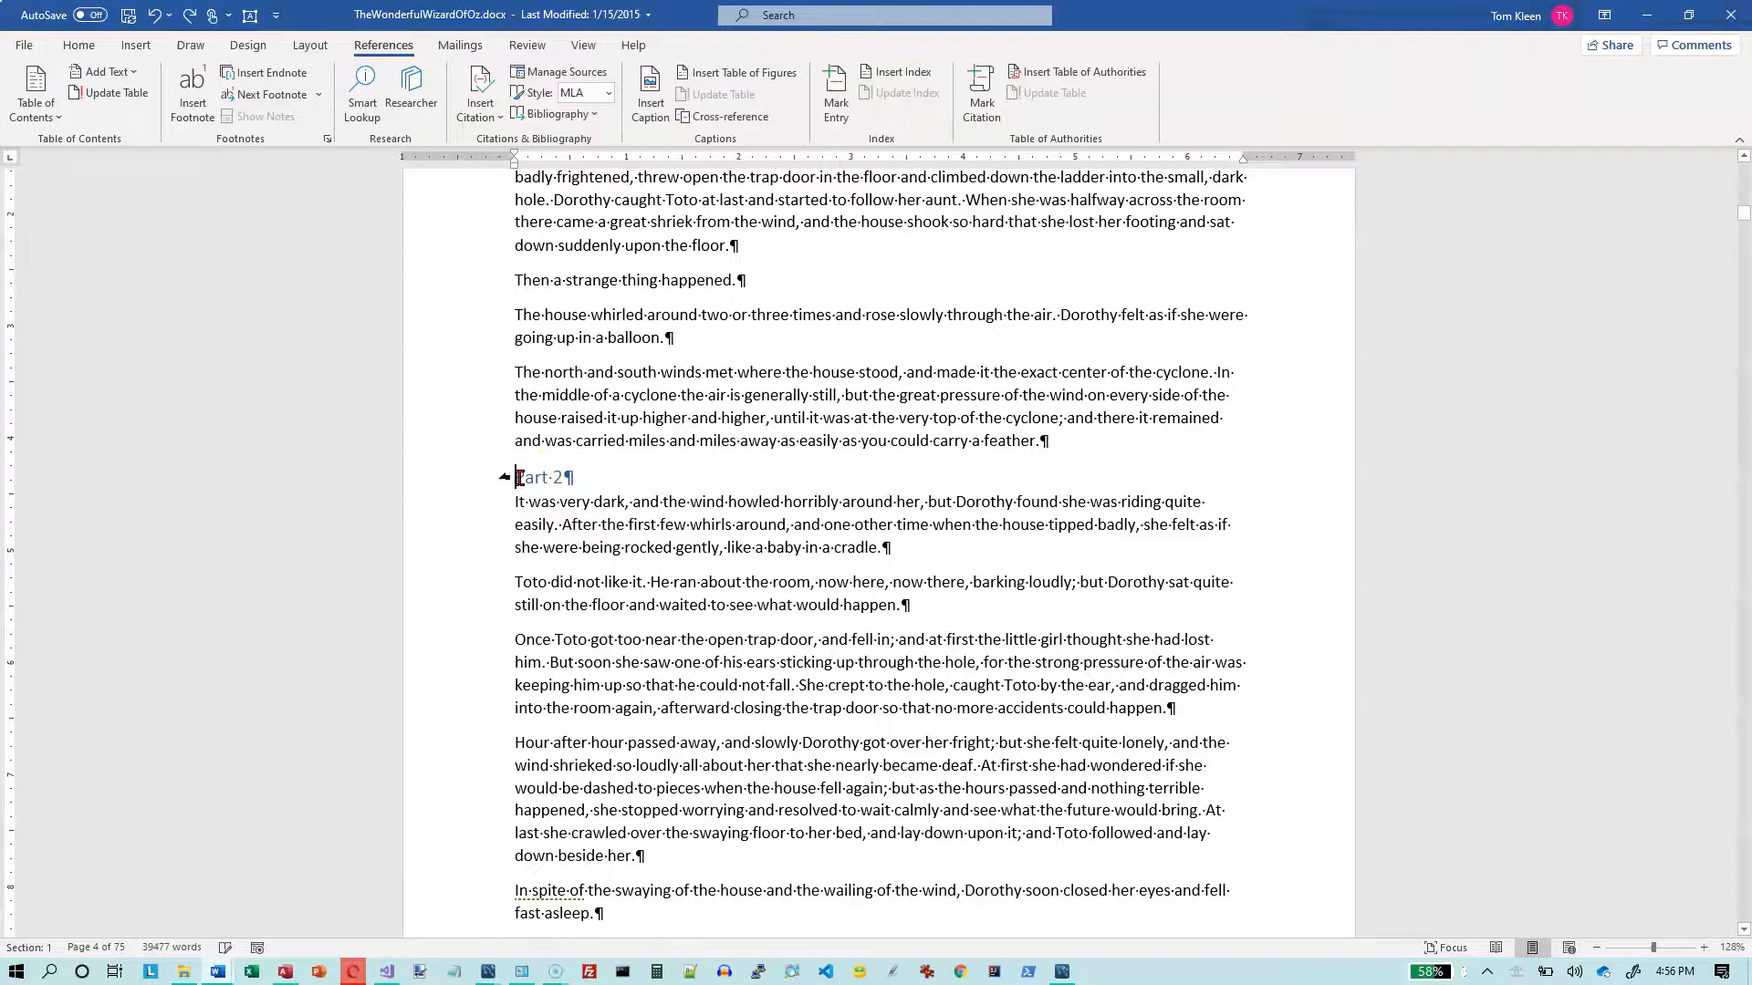
pyautogui.scroll(20, 519, 478)
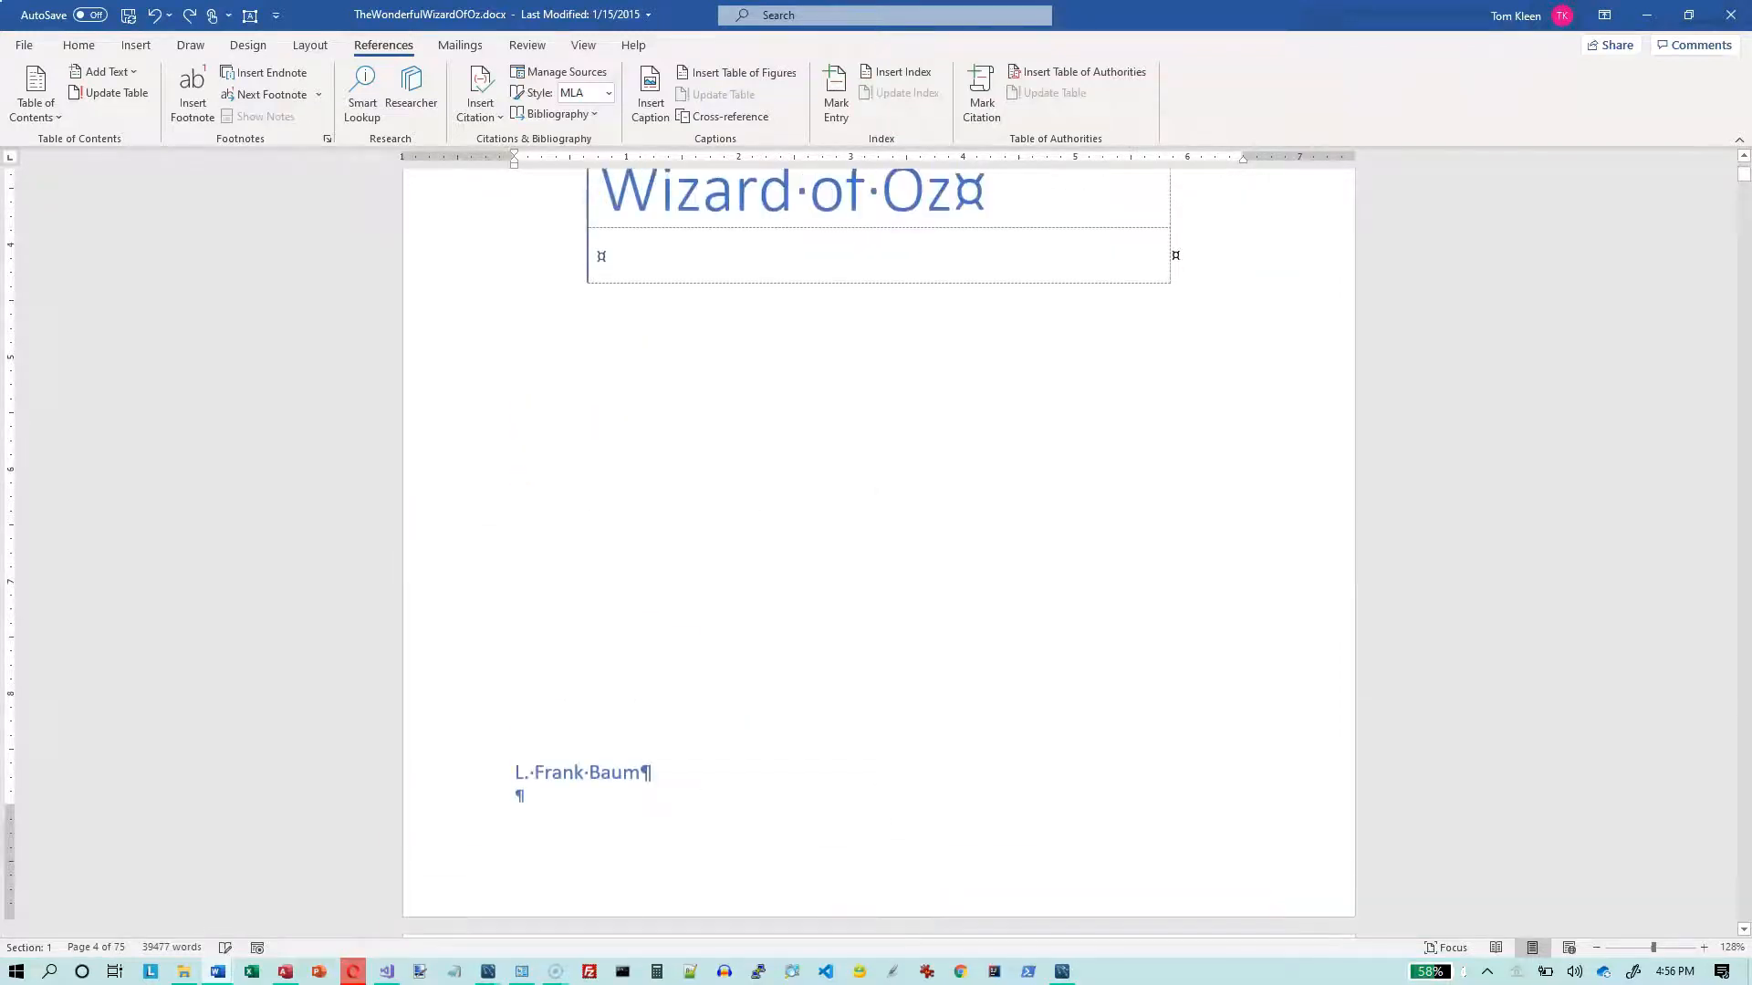
pyautogui.scroll(-5, 536, 484)
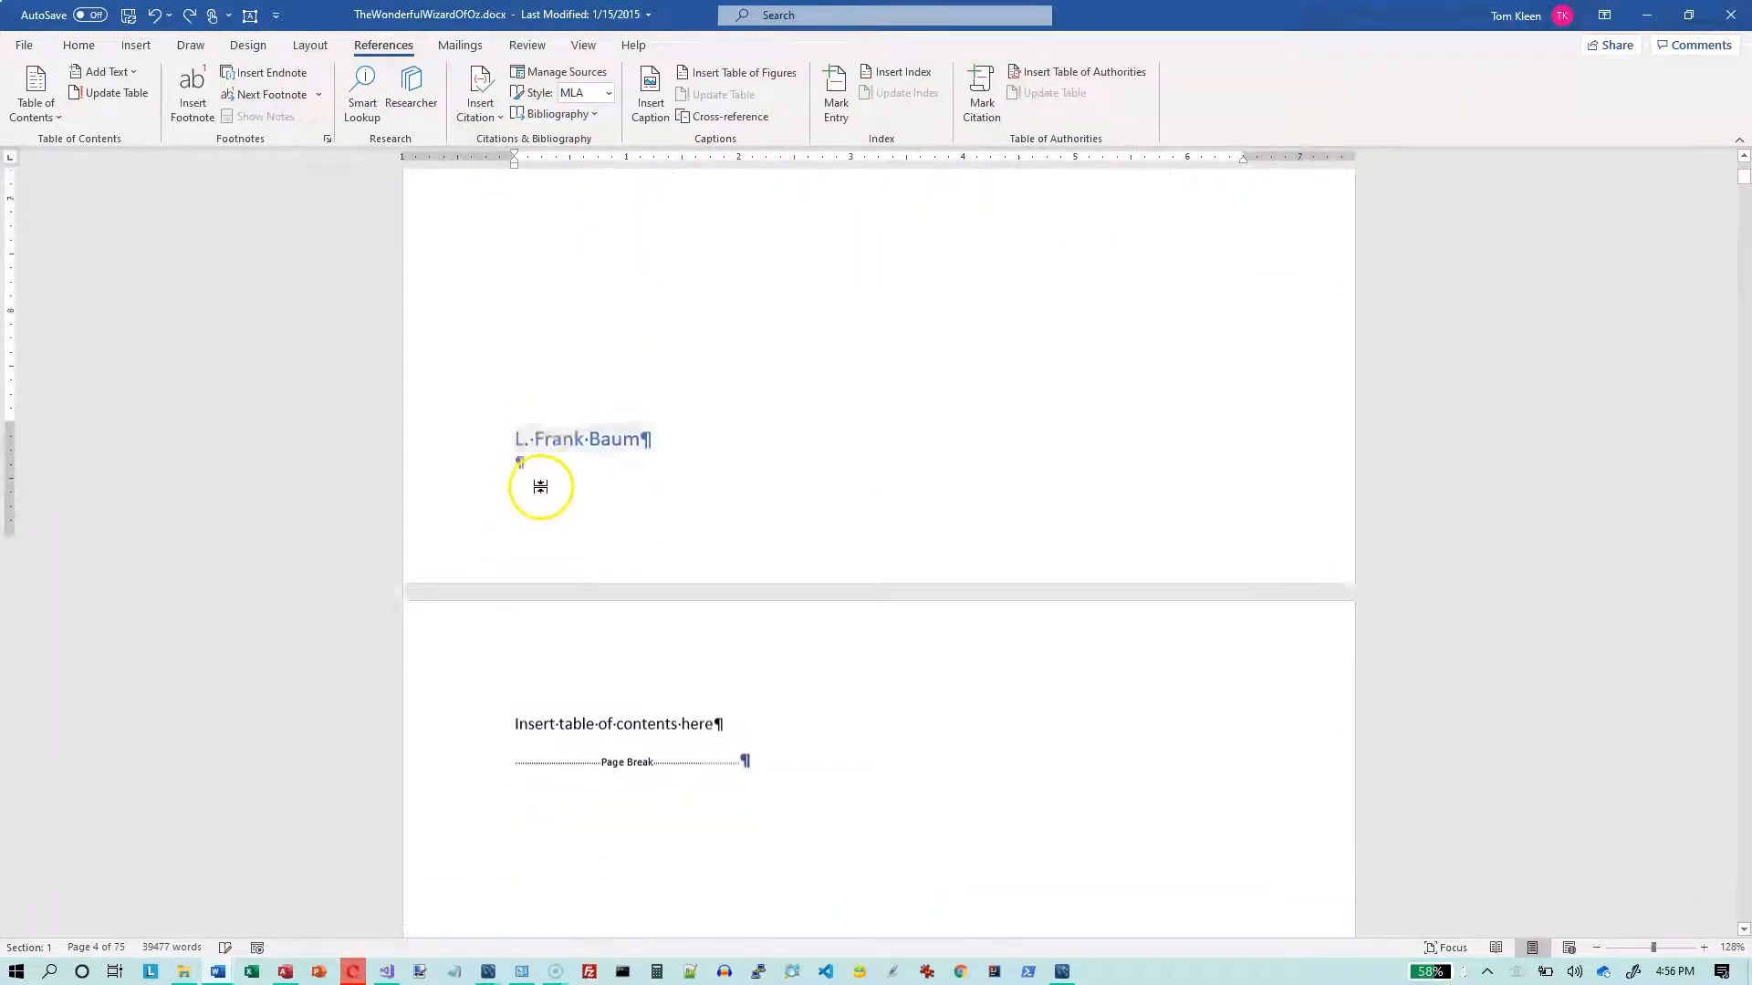
pyautogui.click(477, 567)
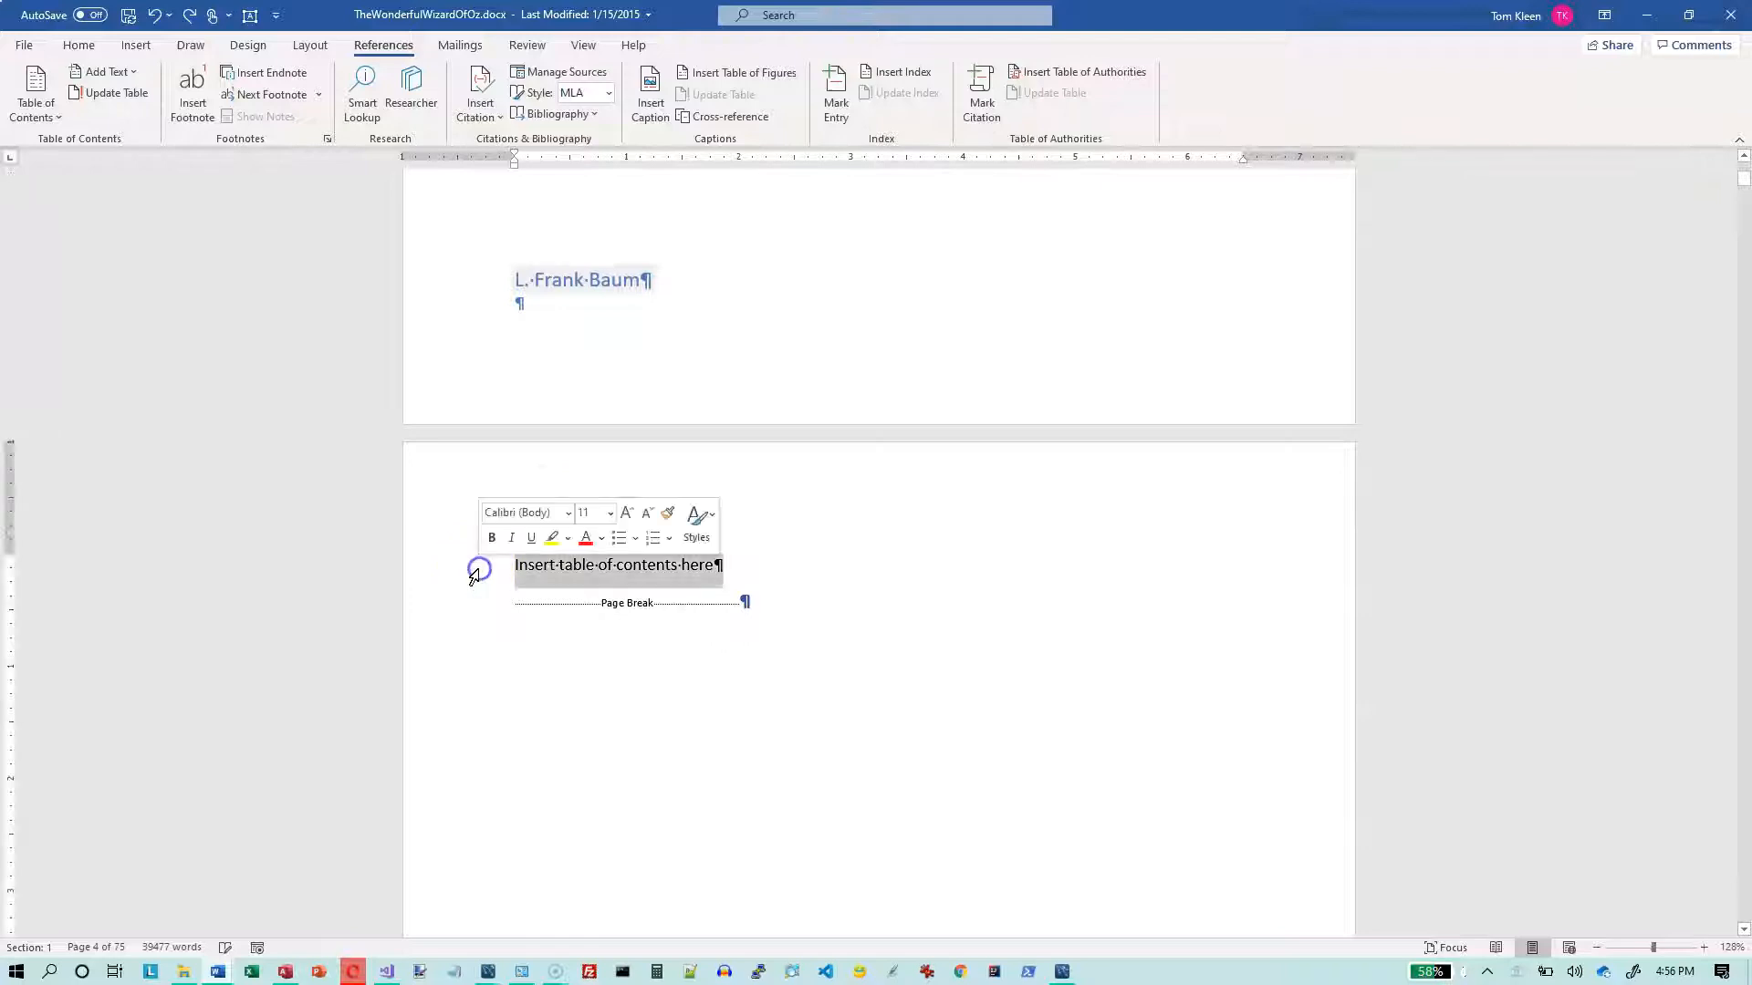
pyautogui.press('Delete')
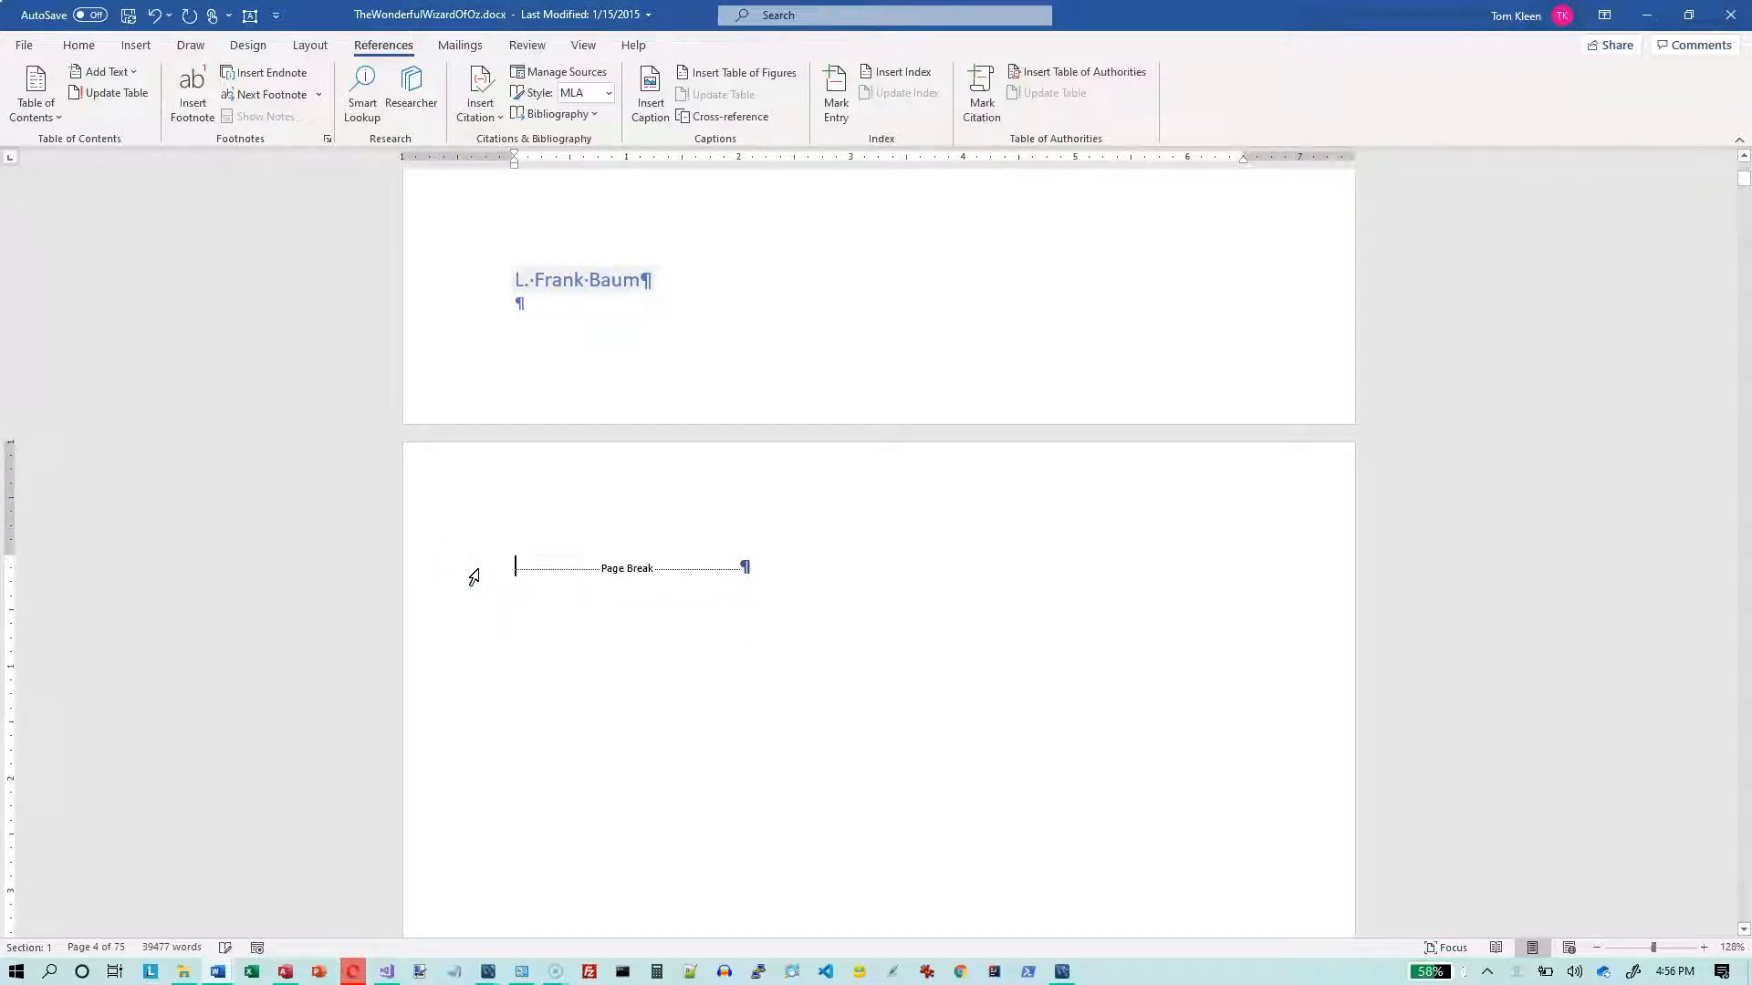
# - Insert an Automatic Table 1 table of contents before the page break on the page after the cover
pyautogui.click(34, 105)
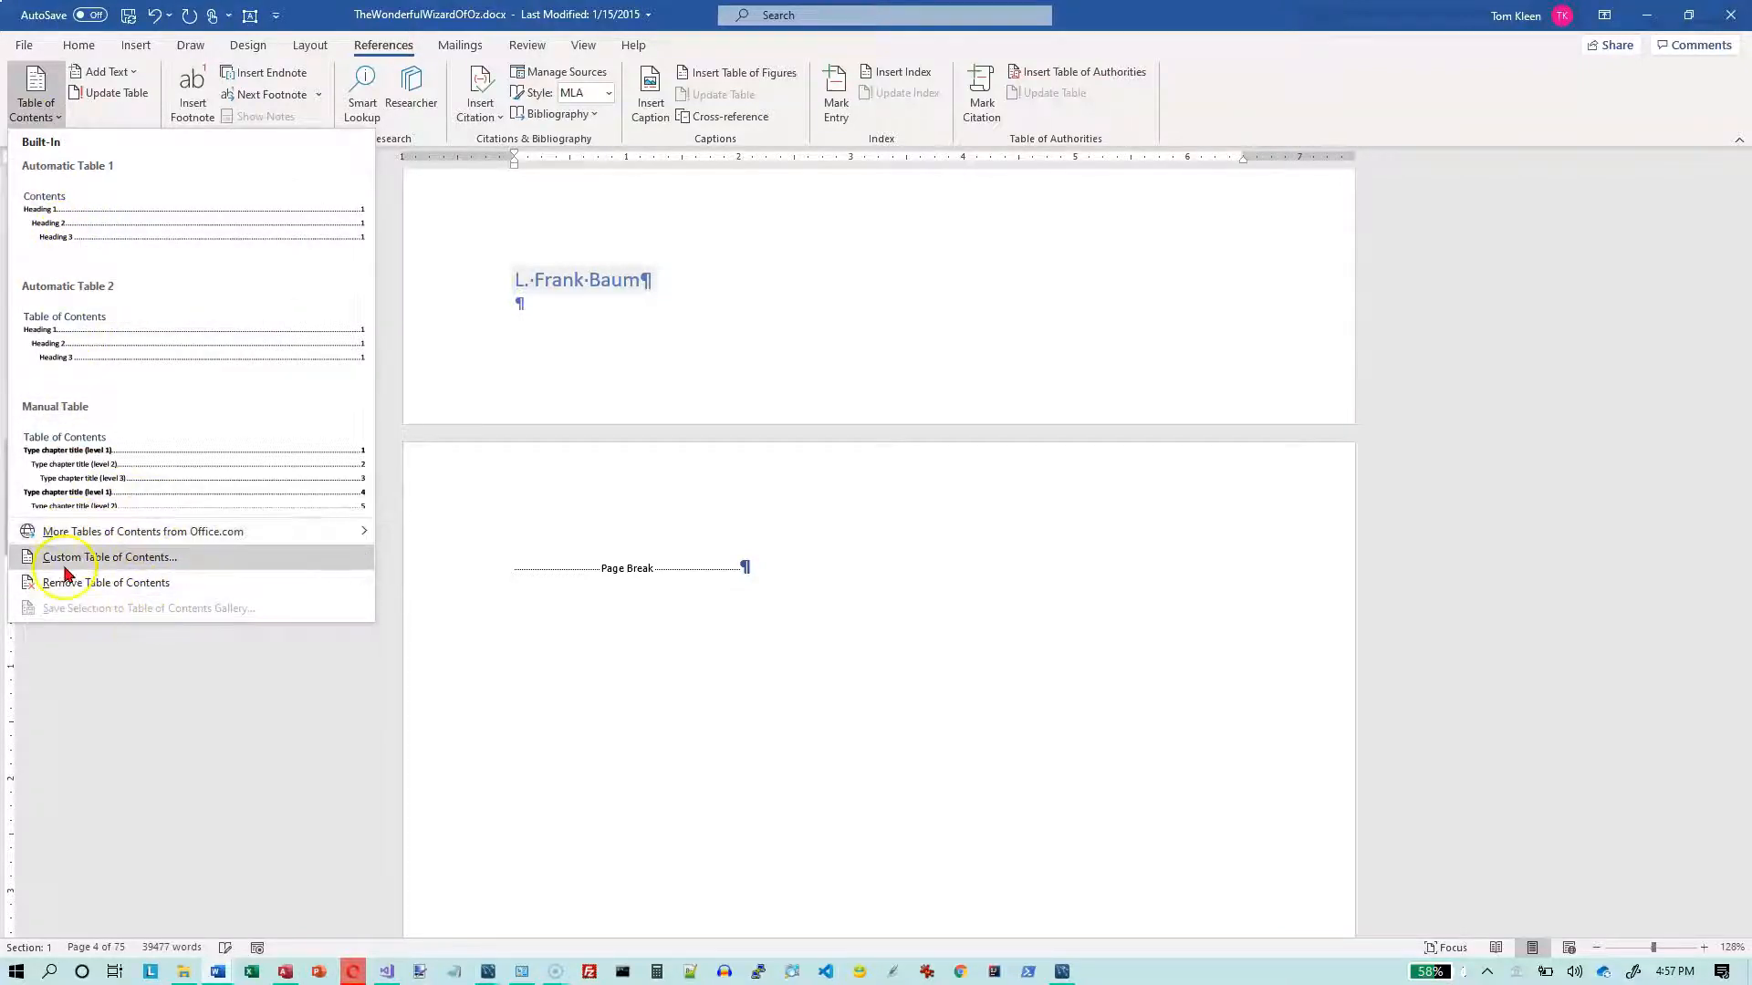
pyautogui.click(55, 222)
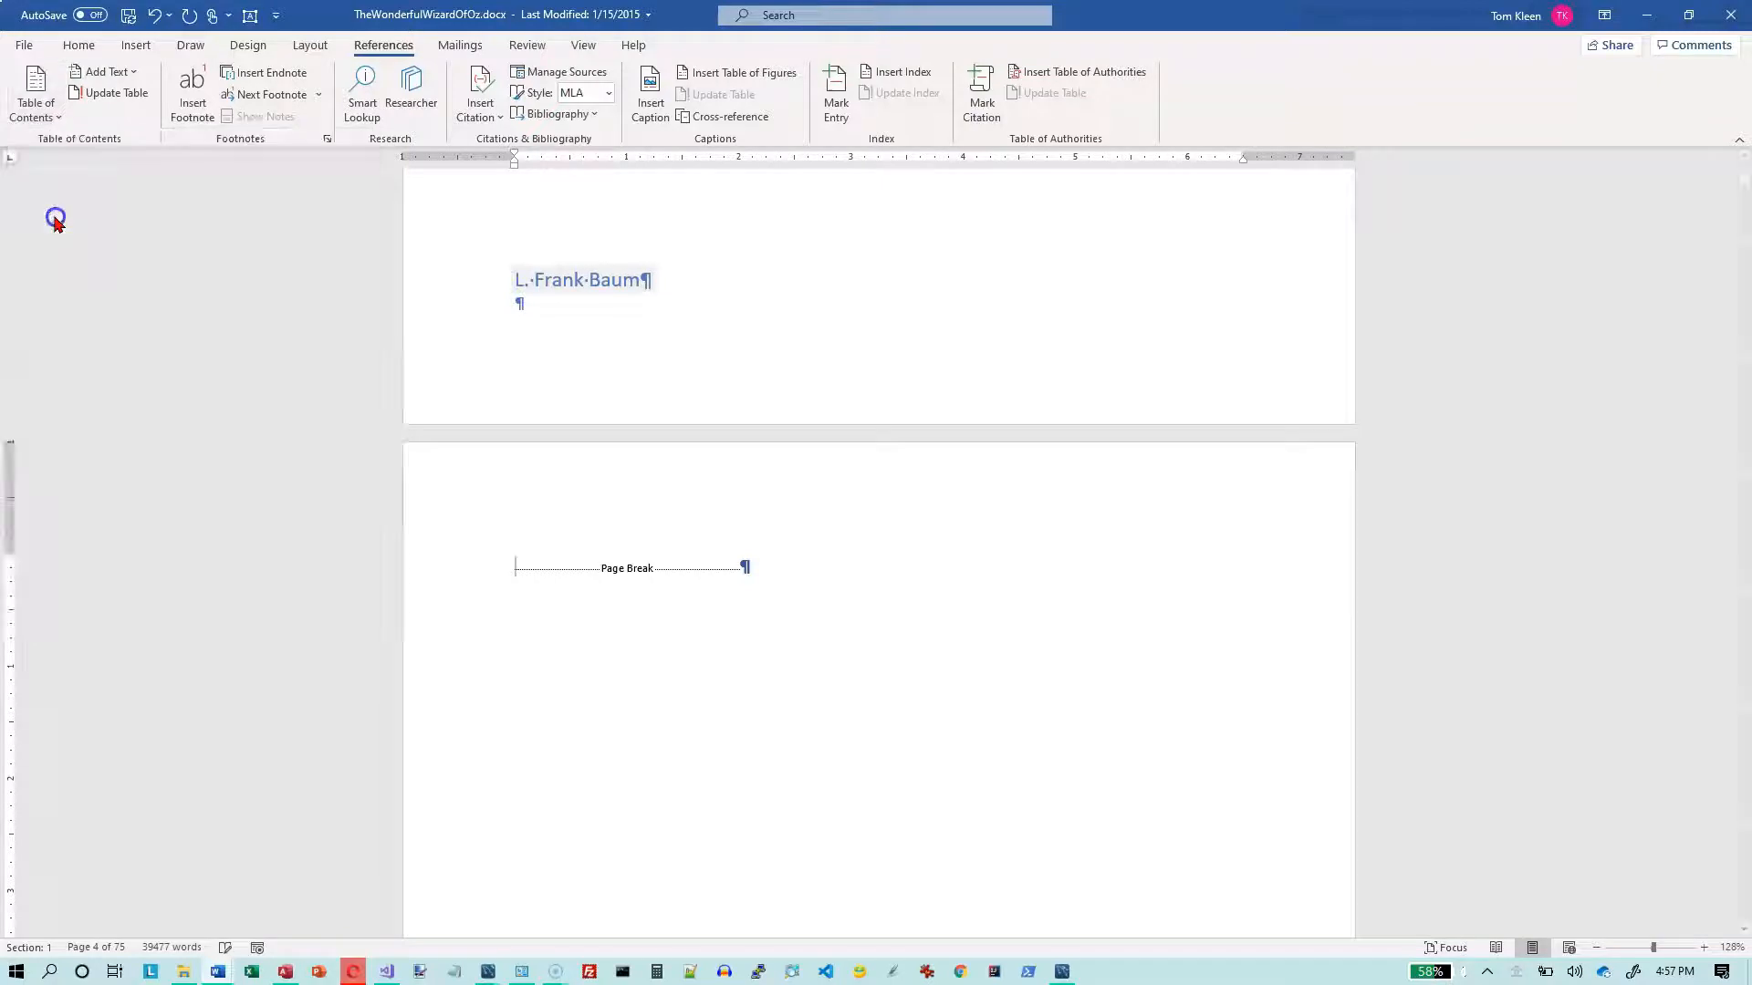
pyautogui.scroll(2, 876, 511)
pyautogui.scroll(10, 908, 492)
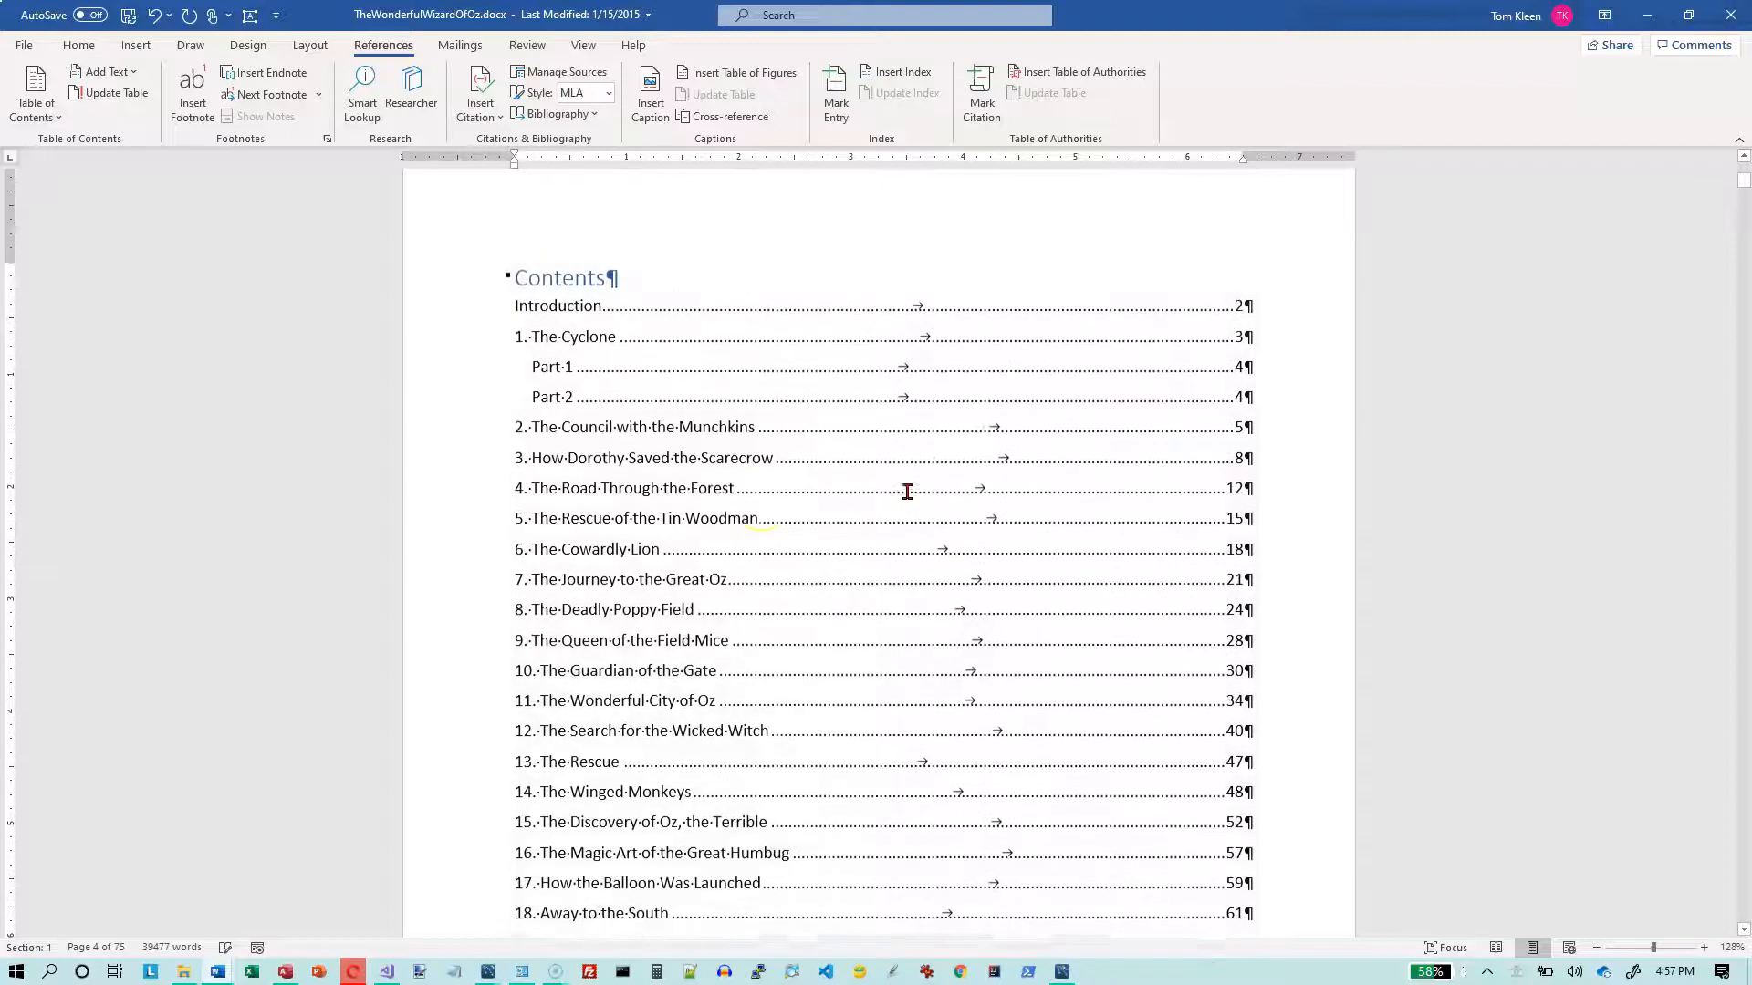
pyautogui.click(525, 370)
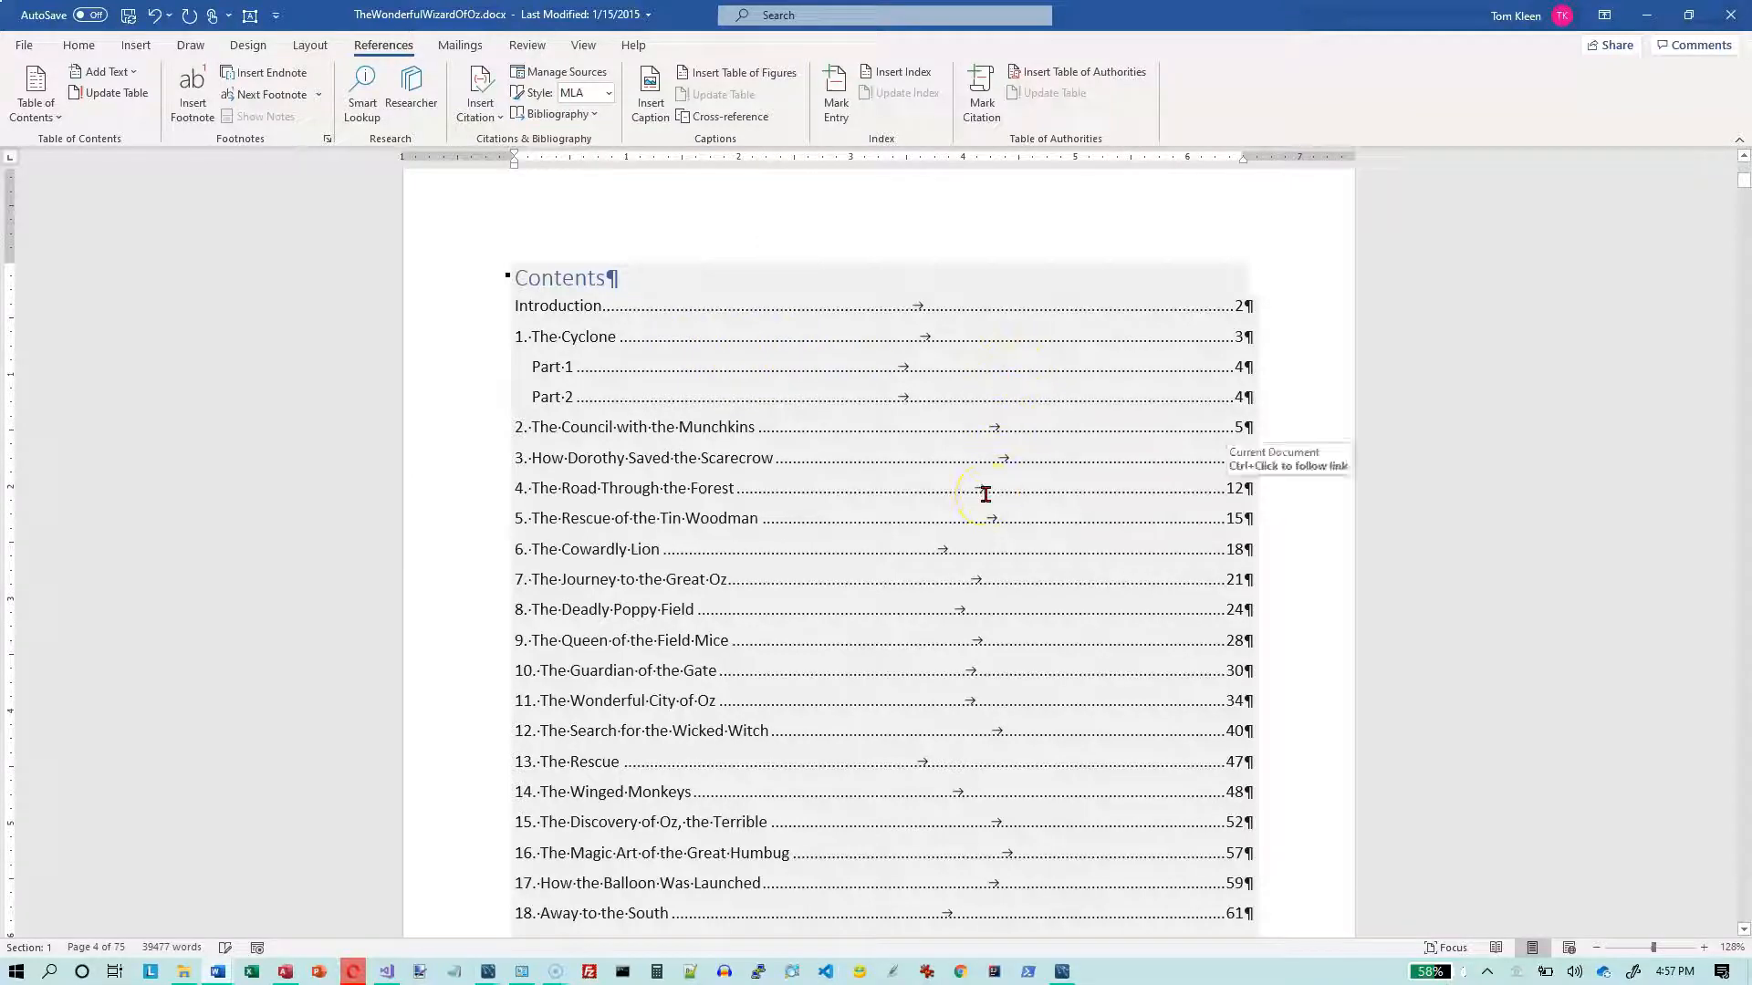
# - Check the table of contents entries against the pages where the Introduction and chapter 1, The Cyclone, actually start
pyautogui.scroll(-3, 1029, 406)
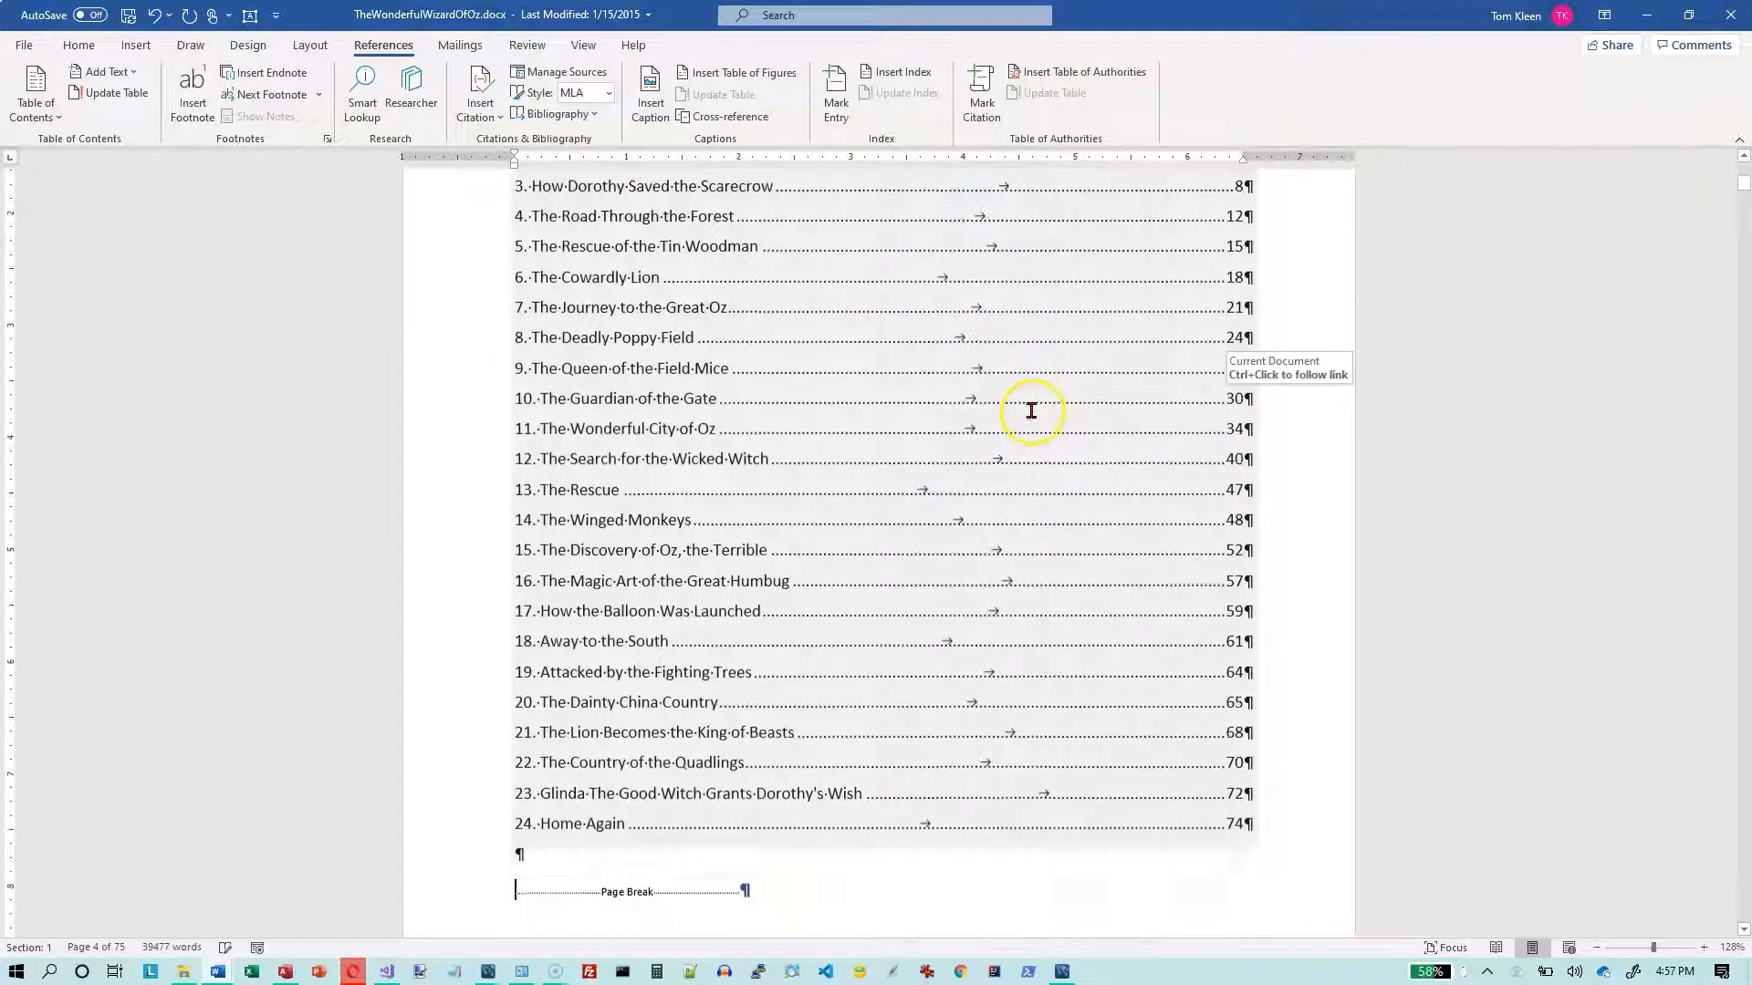
pyautogui.scroll(-15, 1030, 410)
pyautogui.scroll(-15, 1029, 410)
pyautogui.scroll(-3, 1030, 407)
pyautogui.scroll(13, 1029, 407)
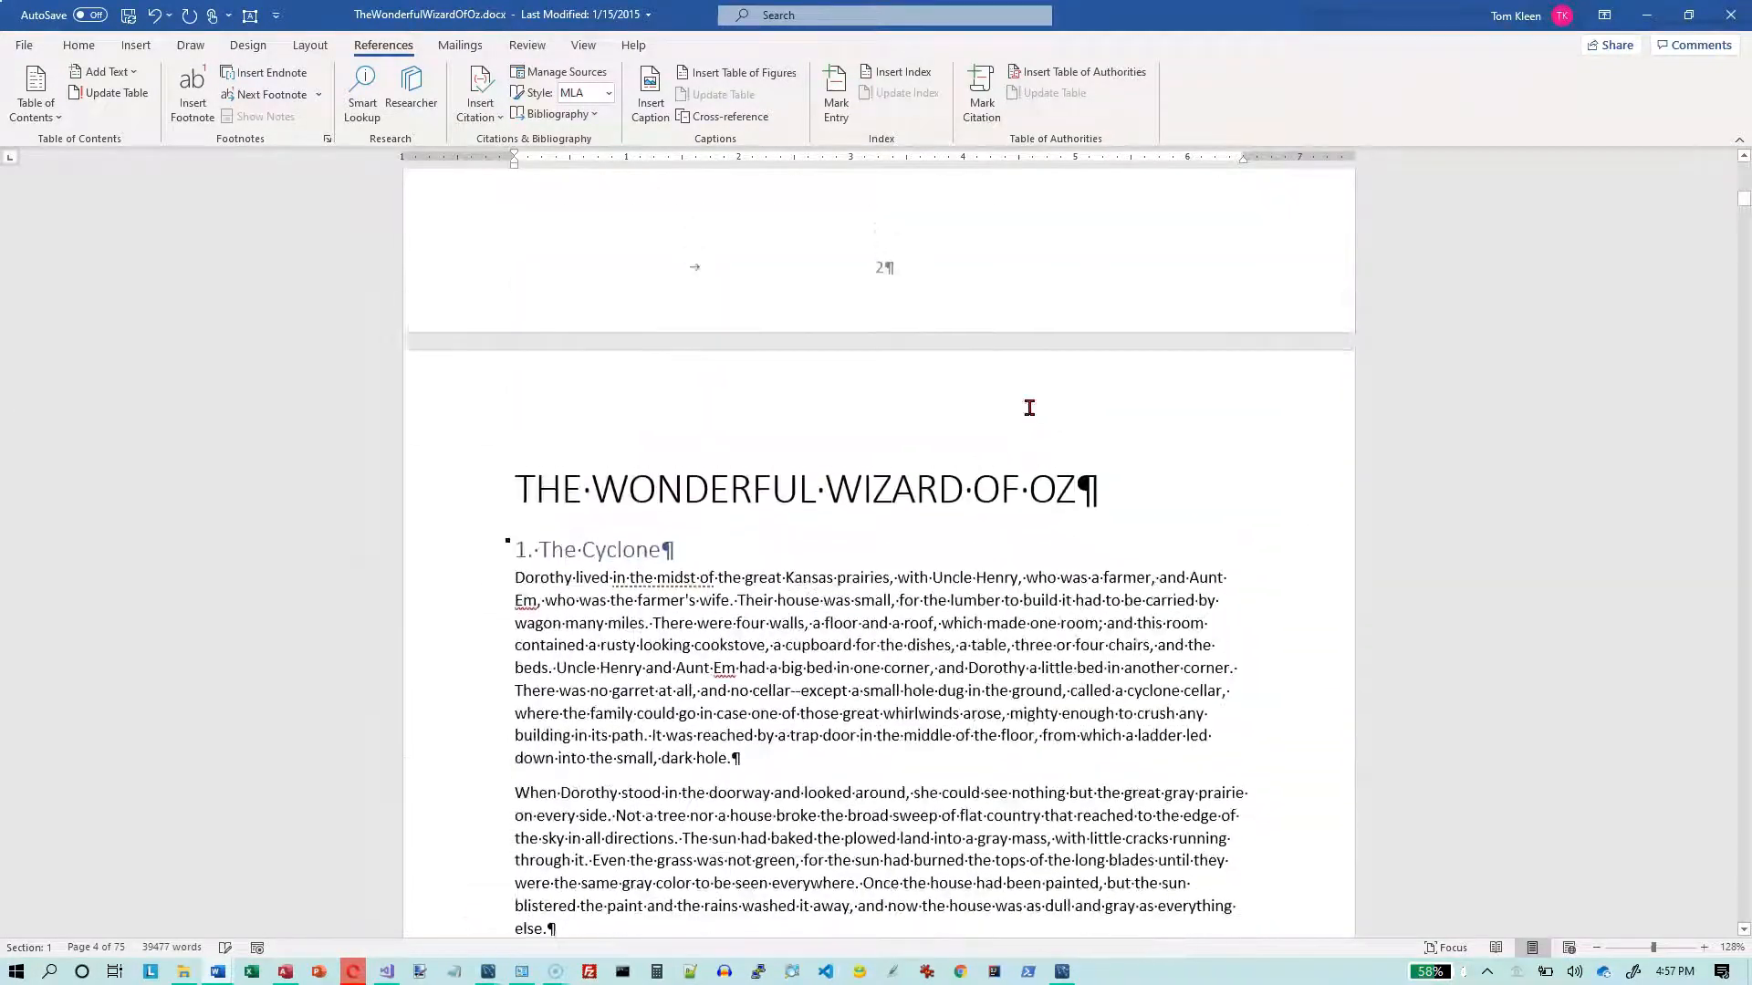
pyautogui.scroll(10, 560, 489)
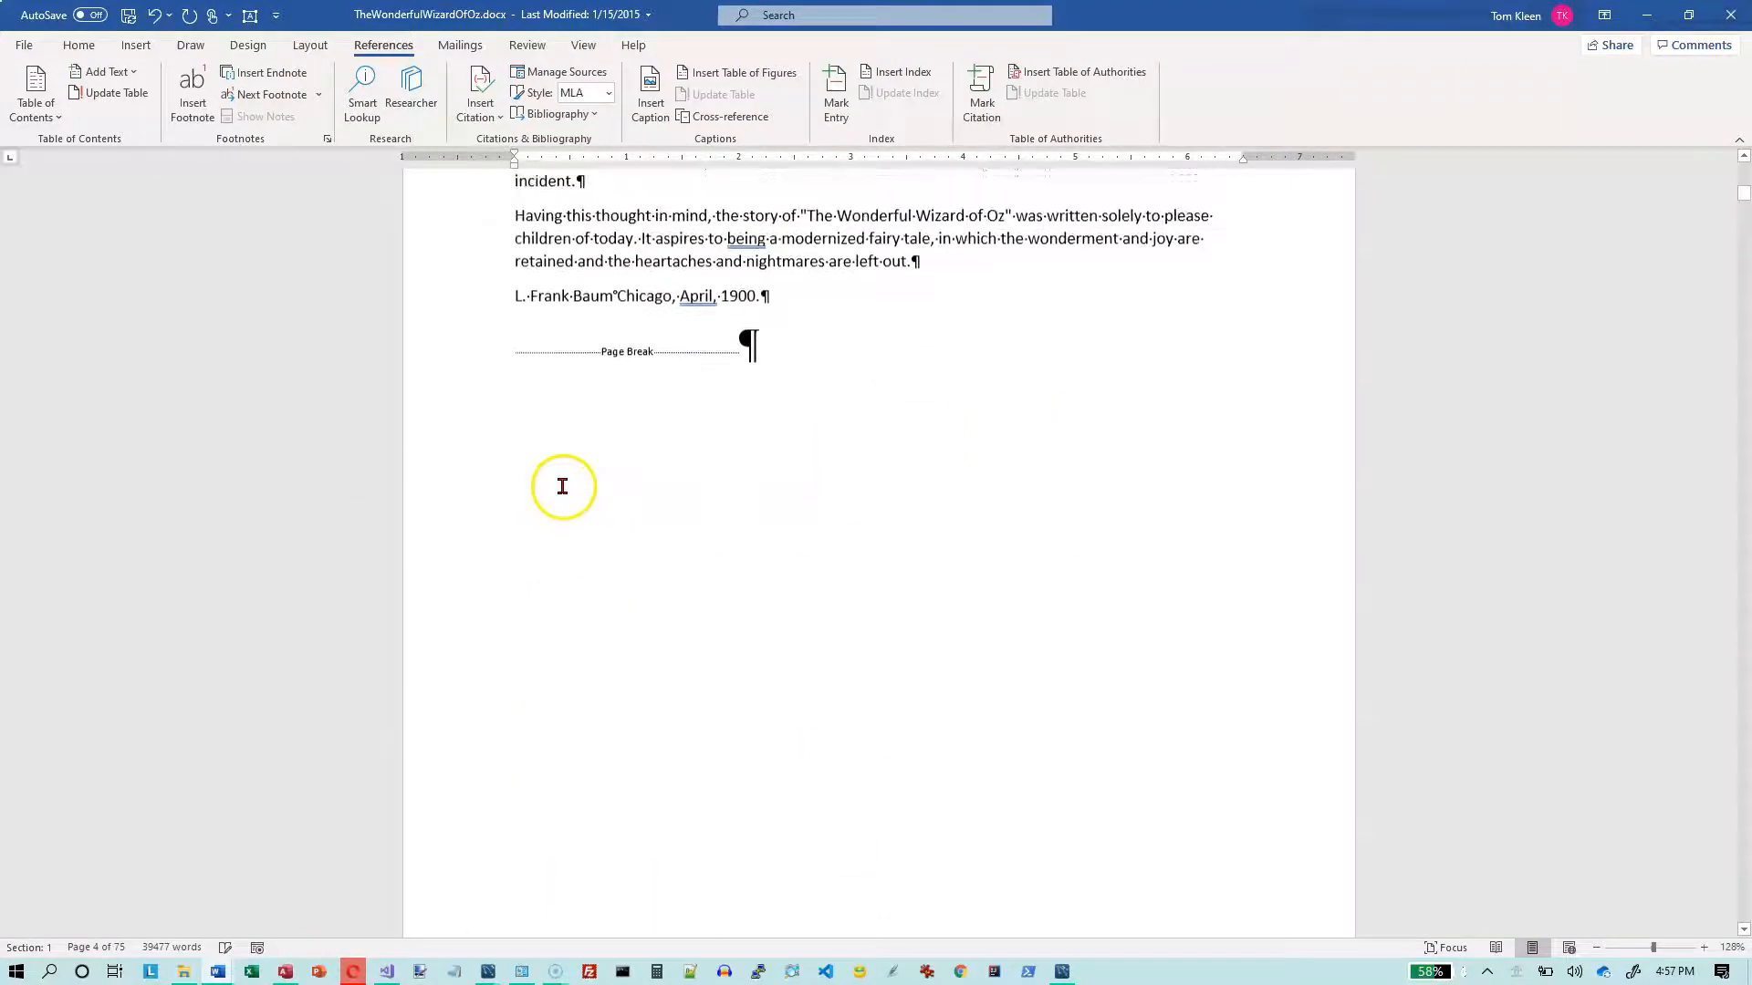
pyautogui.click(514, 363)
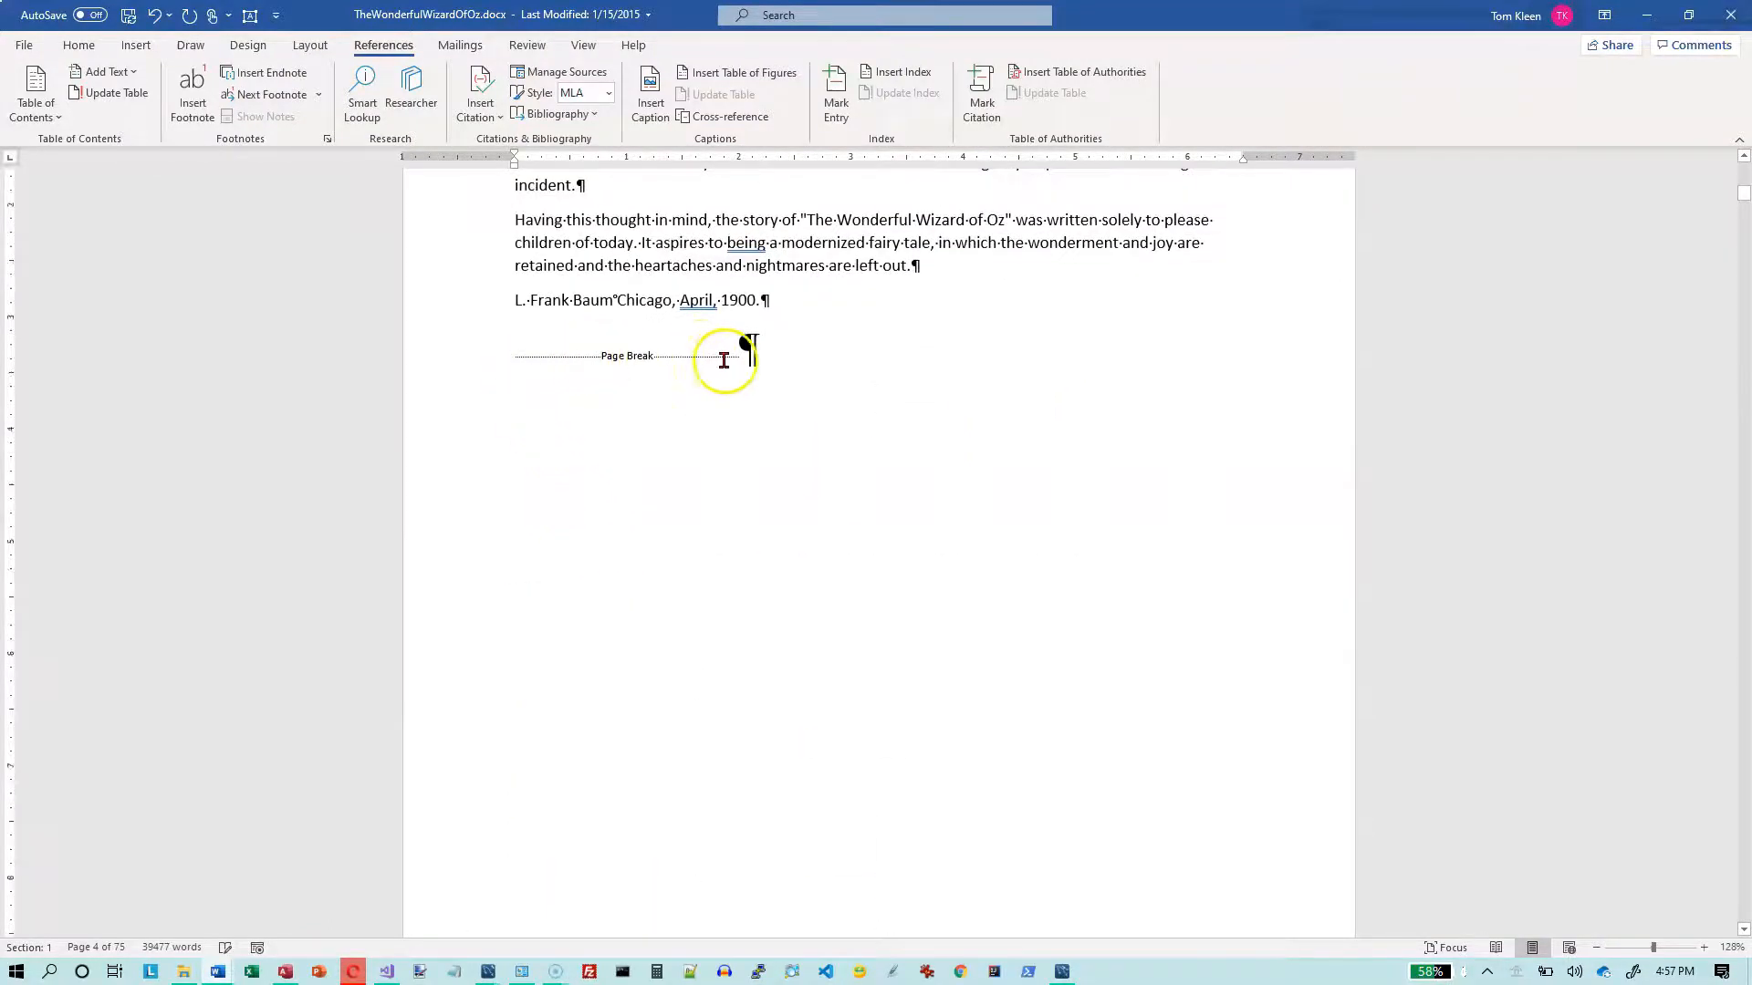
pyautogui.scroll(10, 720, 356)
pyautogui.scroll(1, 737, 345)
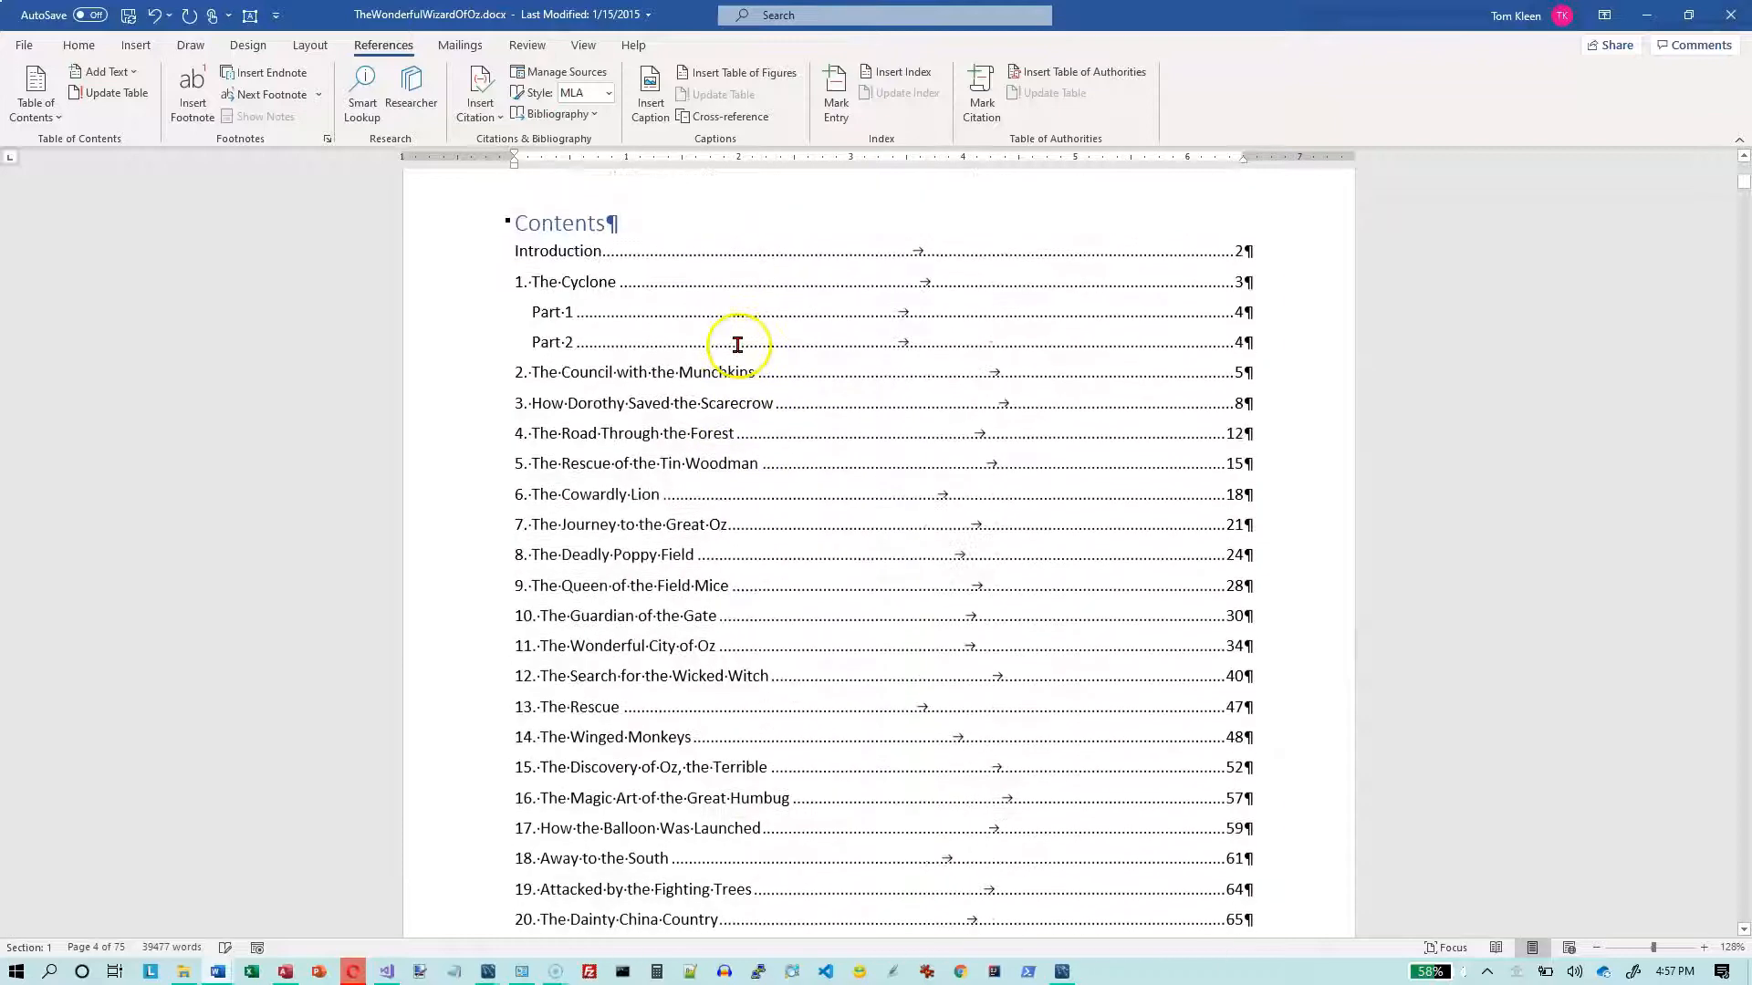
# - Insert extra page breaks before the existing page break at the end of the Introduction to push chapter 1 further back
pyautogui.click(735, 344)
pyautogui.scroll(-15, 779, 388)
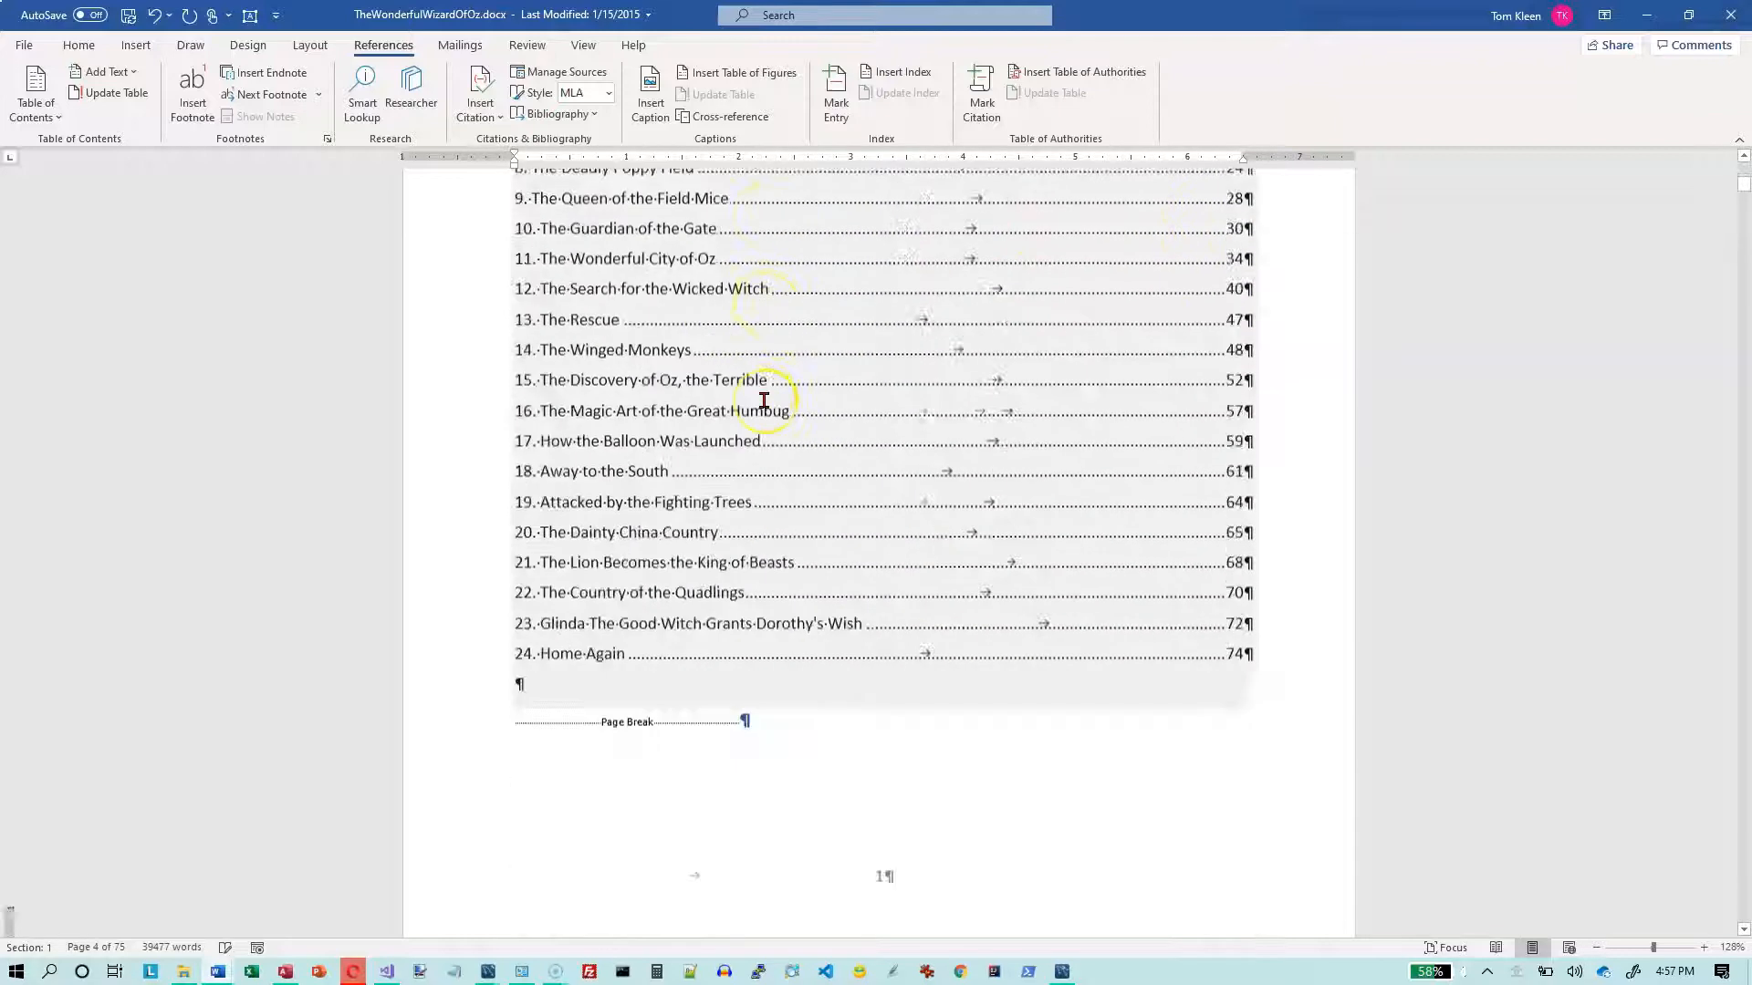
pyautogui.click(763, 400)
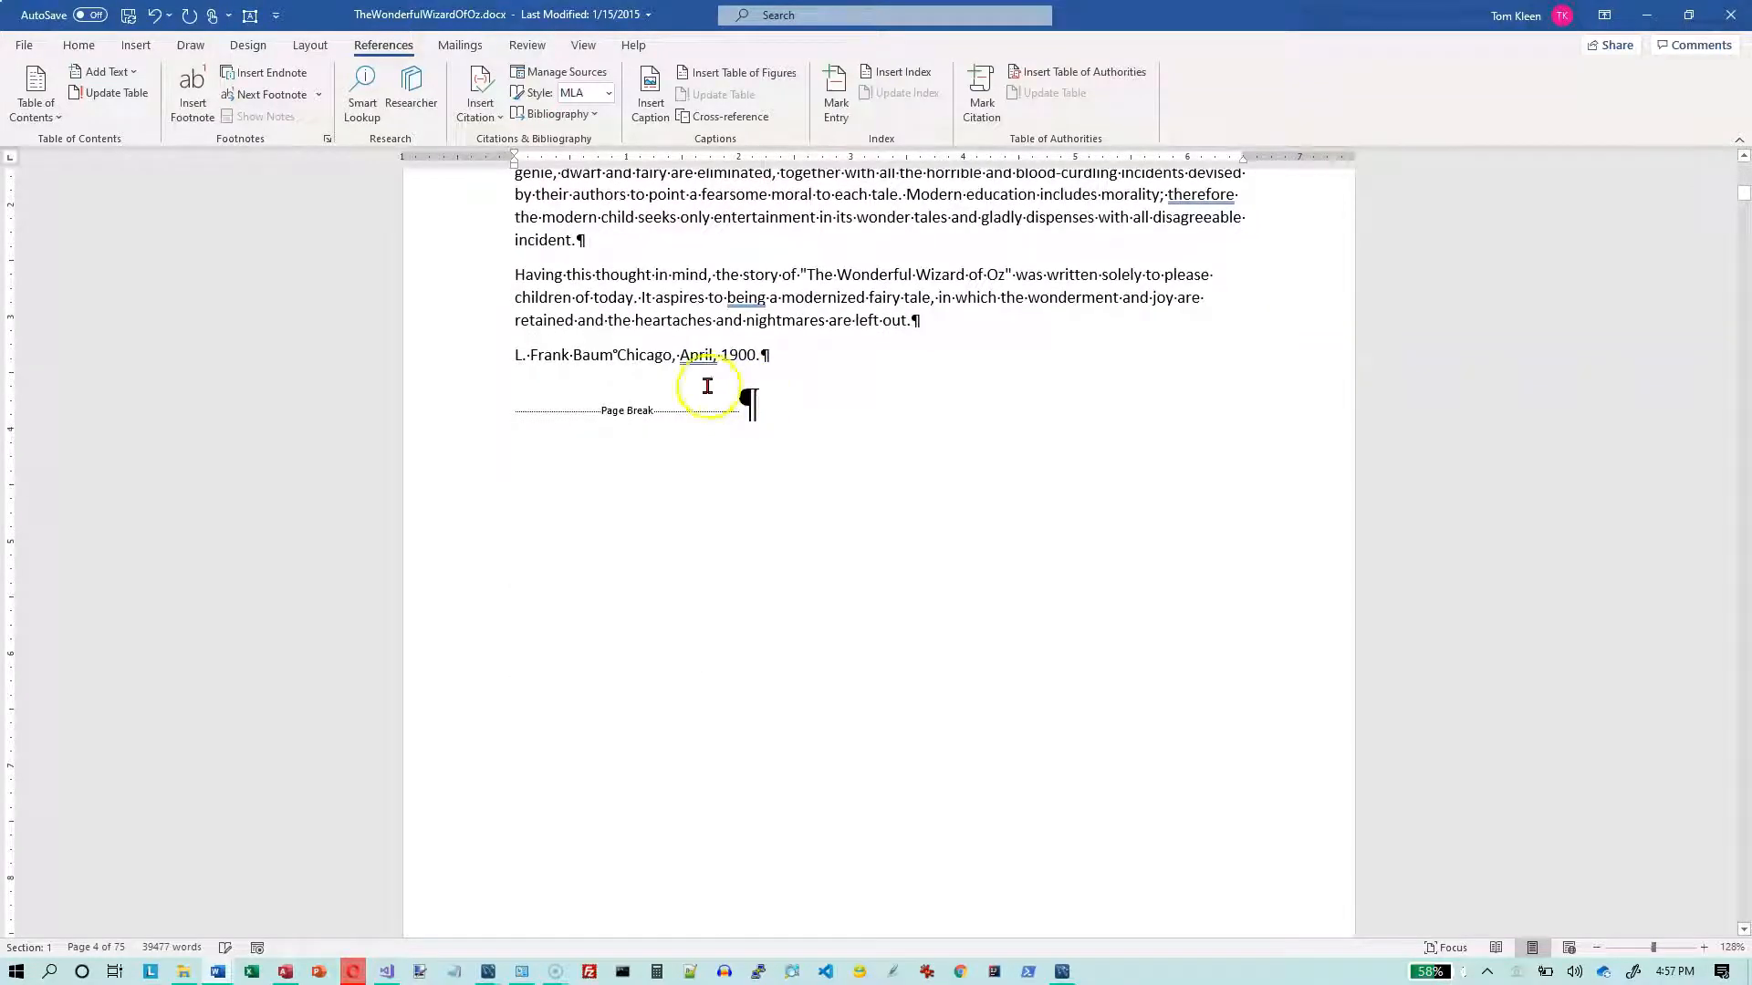
pyautogui.click(520, 414)
pyautogui.hotkey('ctrl', 'Return')
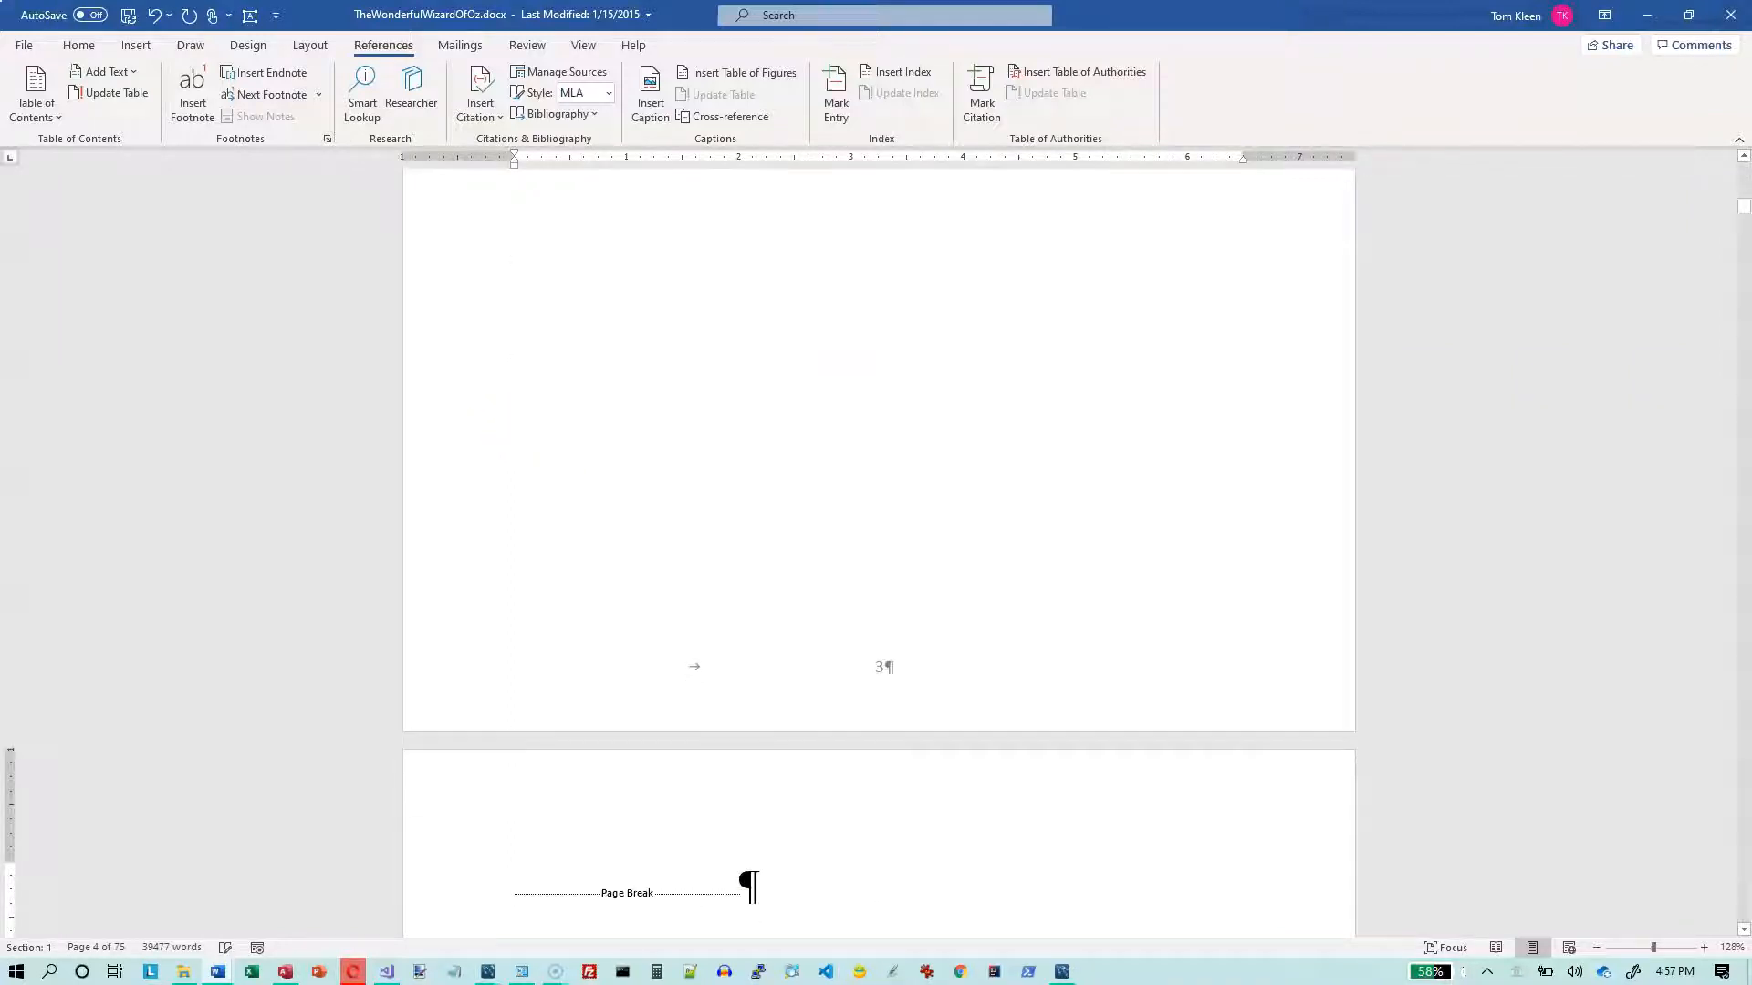
# - Compare the page where The Cyclone starts with its contents entry, and update only the page numbers in the table of contents
pyautogui.scroll(-9, 982, 599)
pyautogui.scroll(-15, 982, 599)
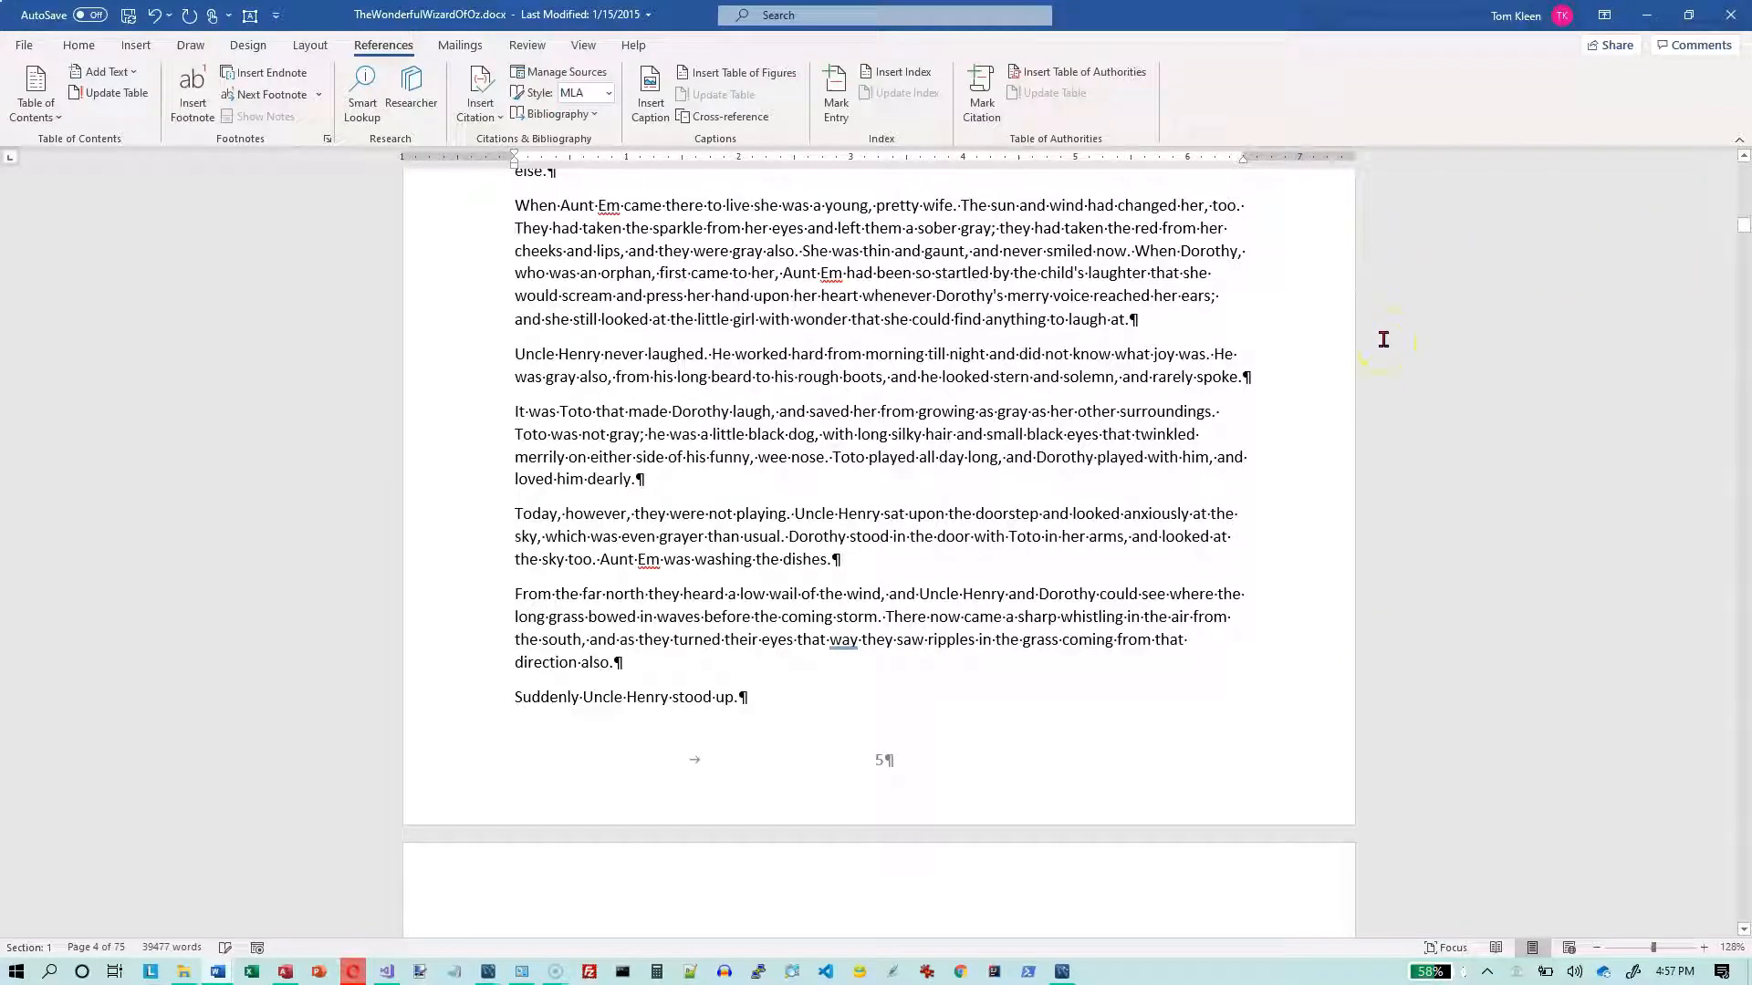
pyautogui.scroll(20, 1383, 340)
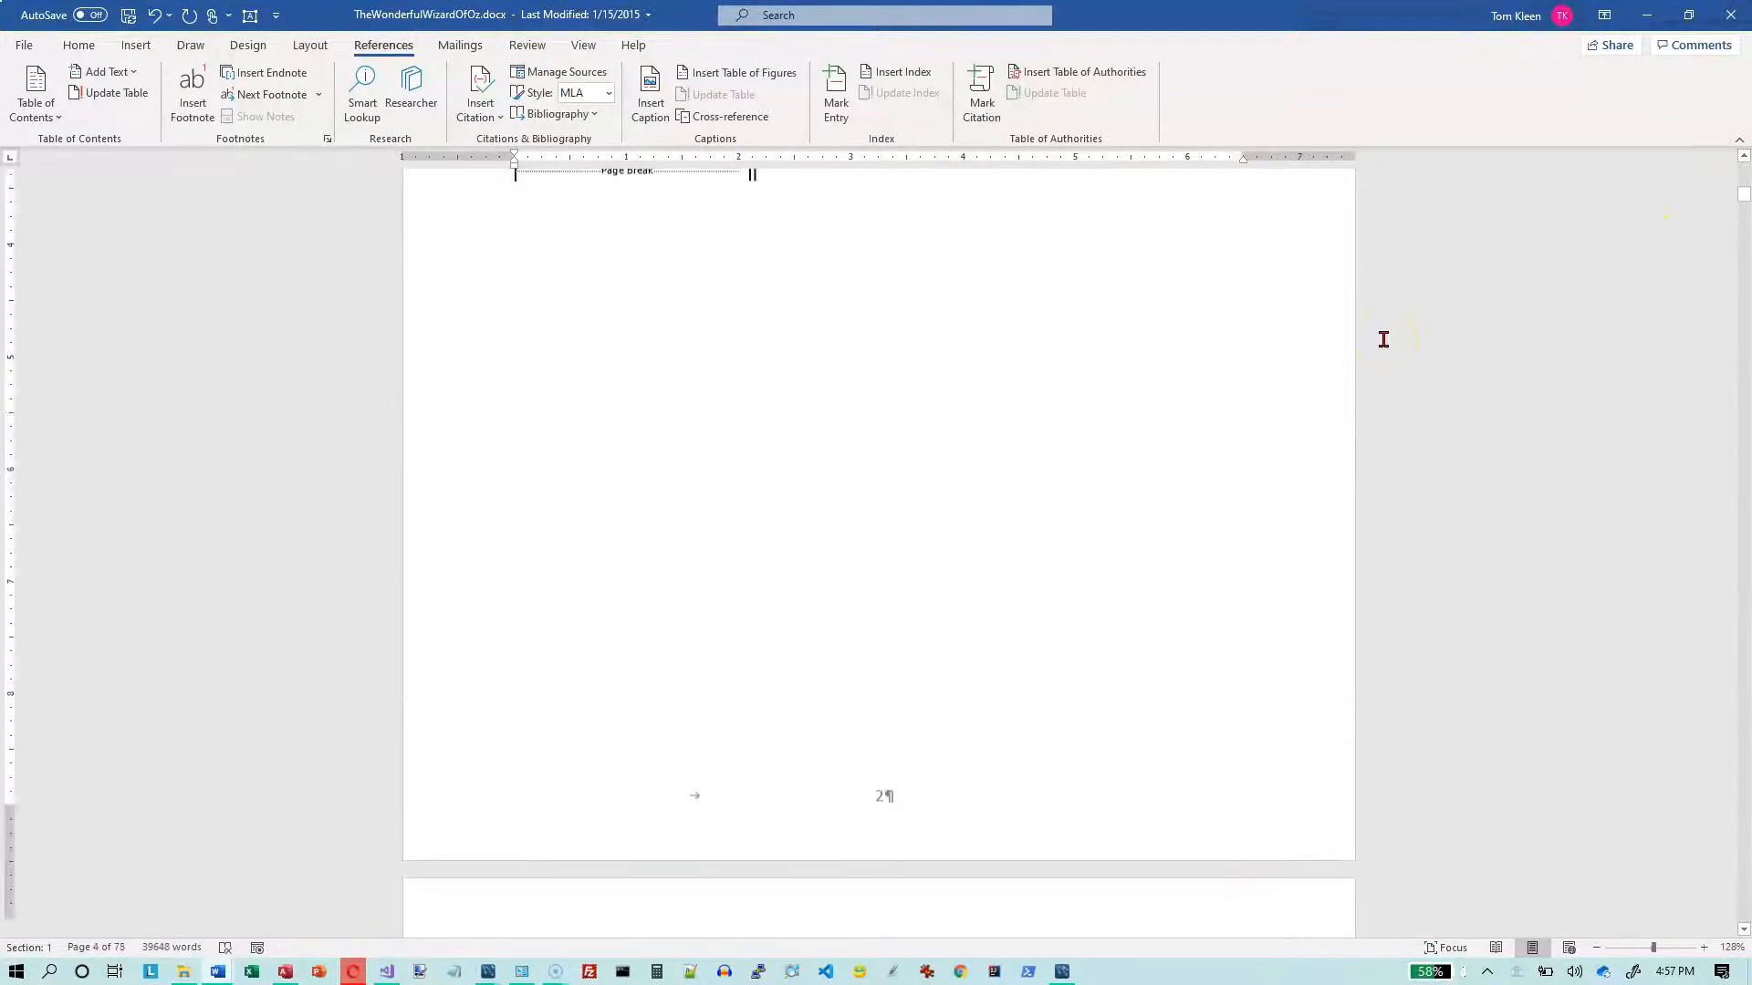
pyautogui.scroll(15, 1383, 339)
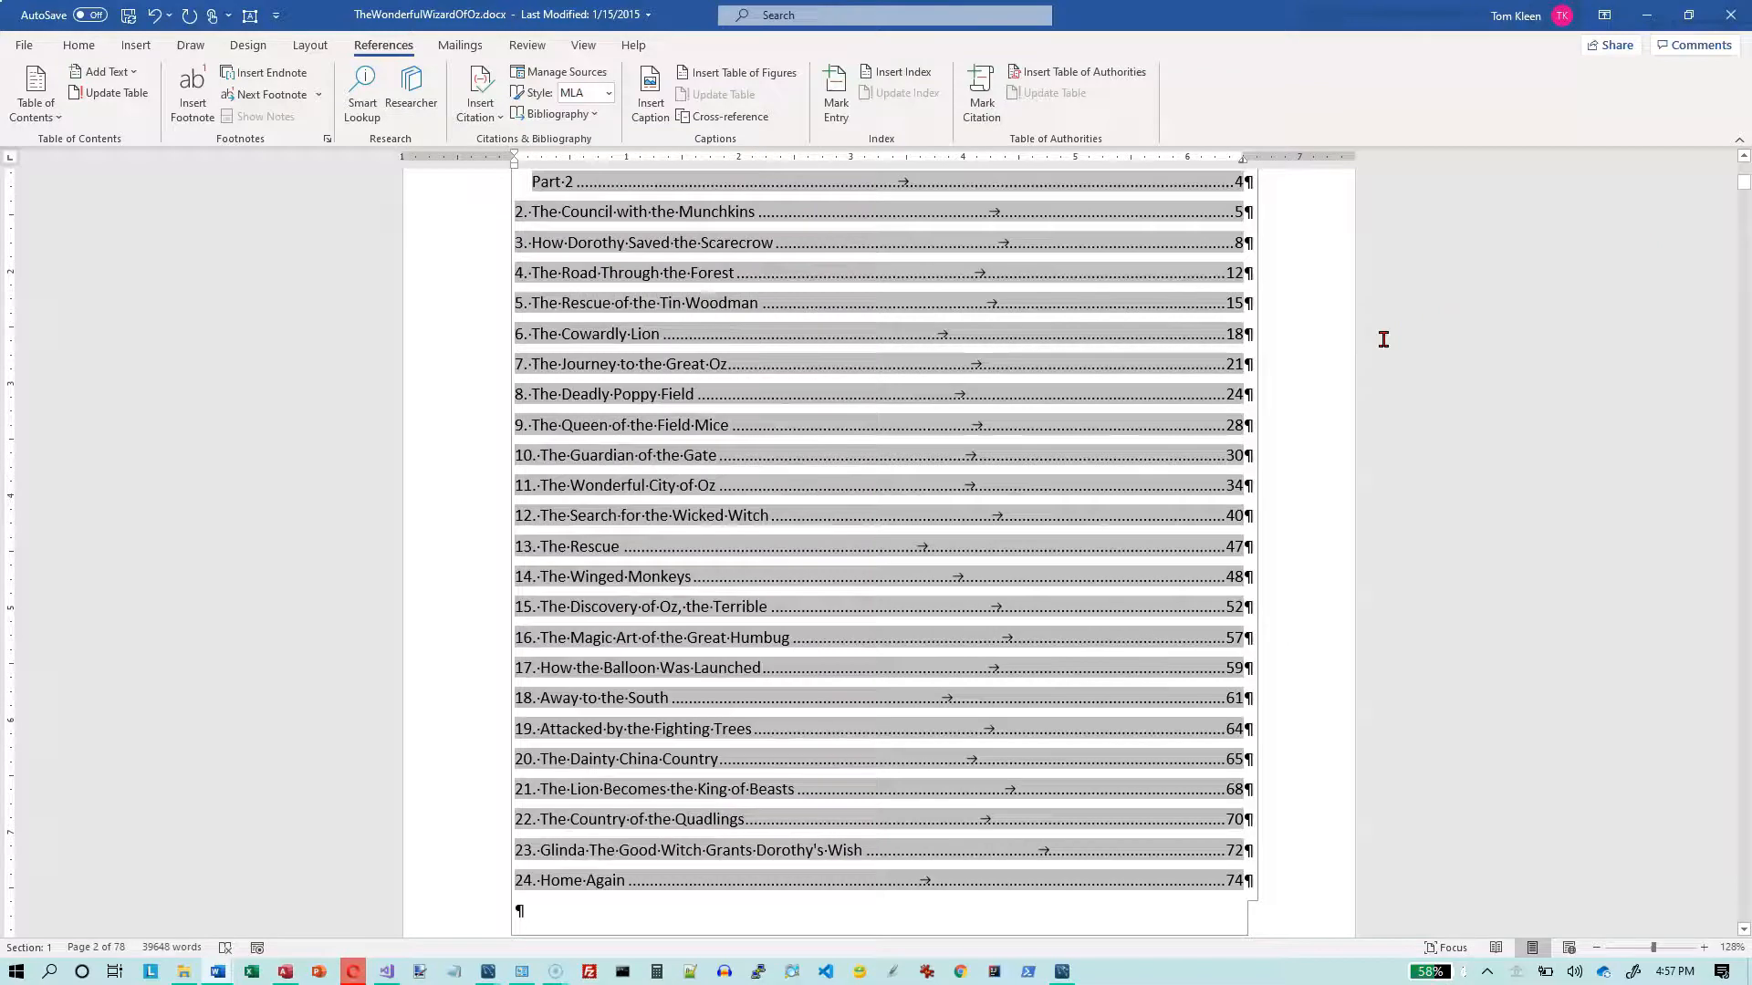
pyautogui.scroll(3, 1383, 340)
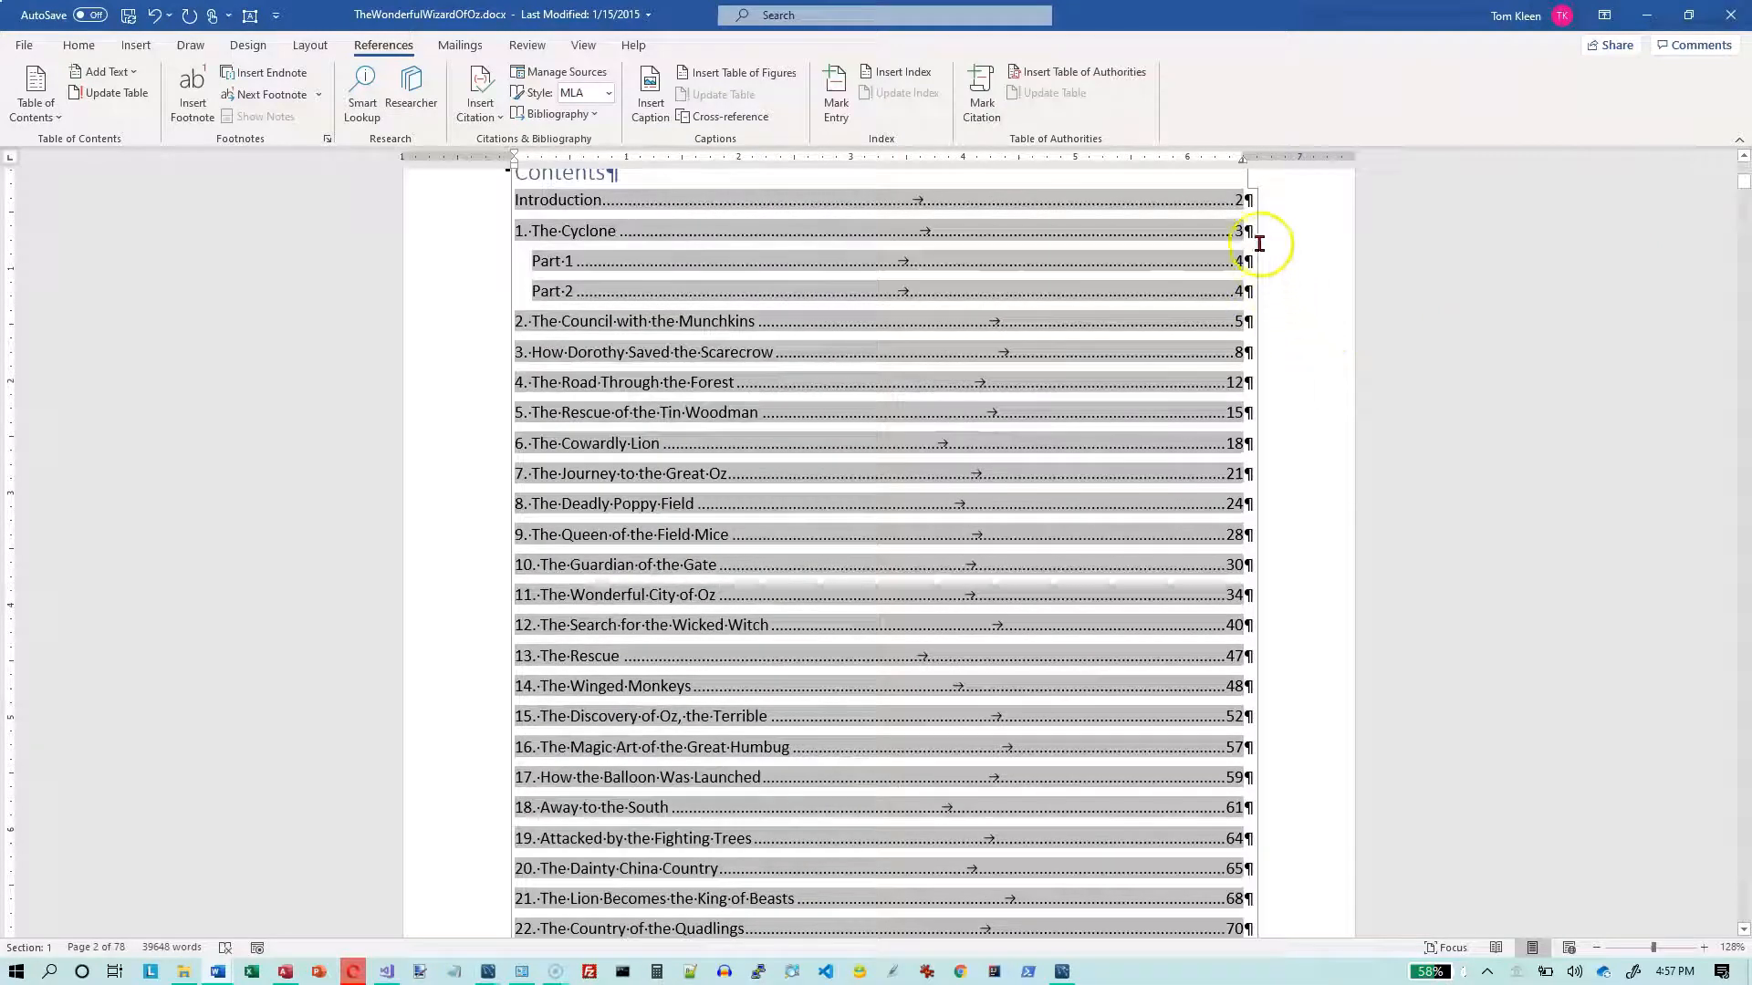
pyautogui.click(1237, 236)
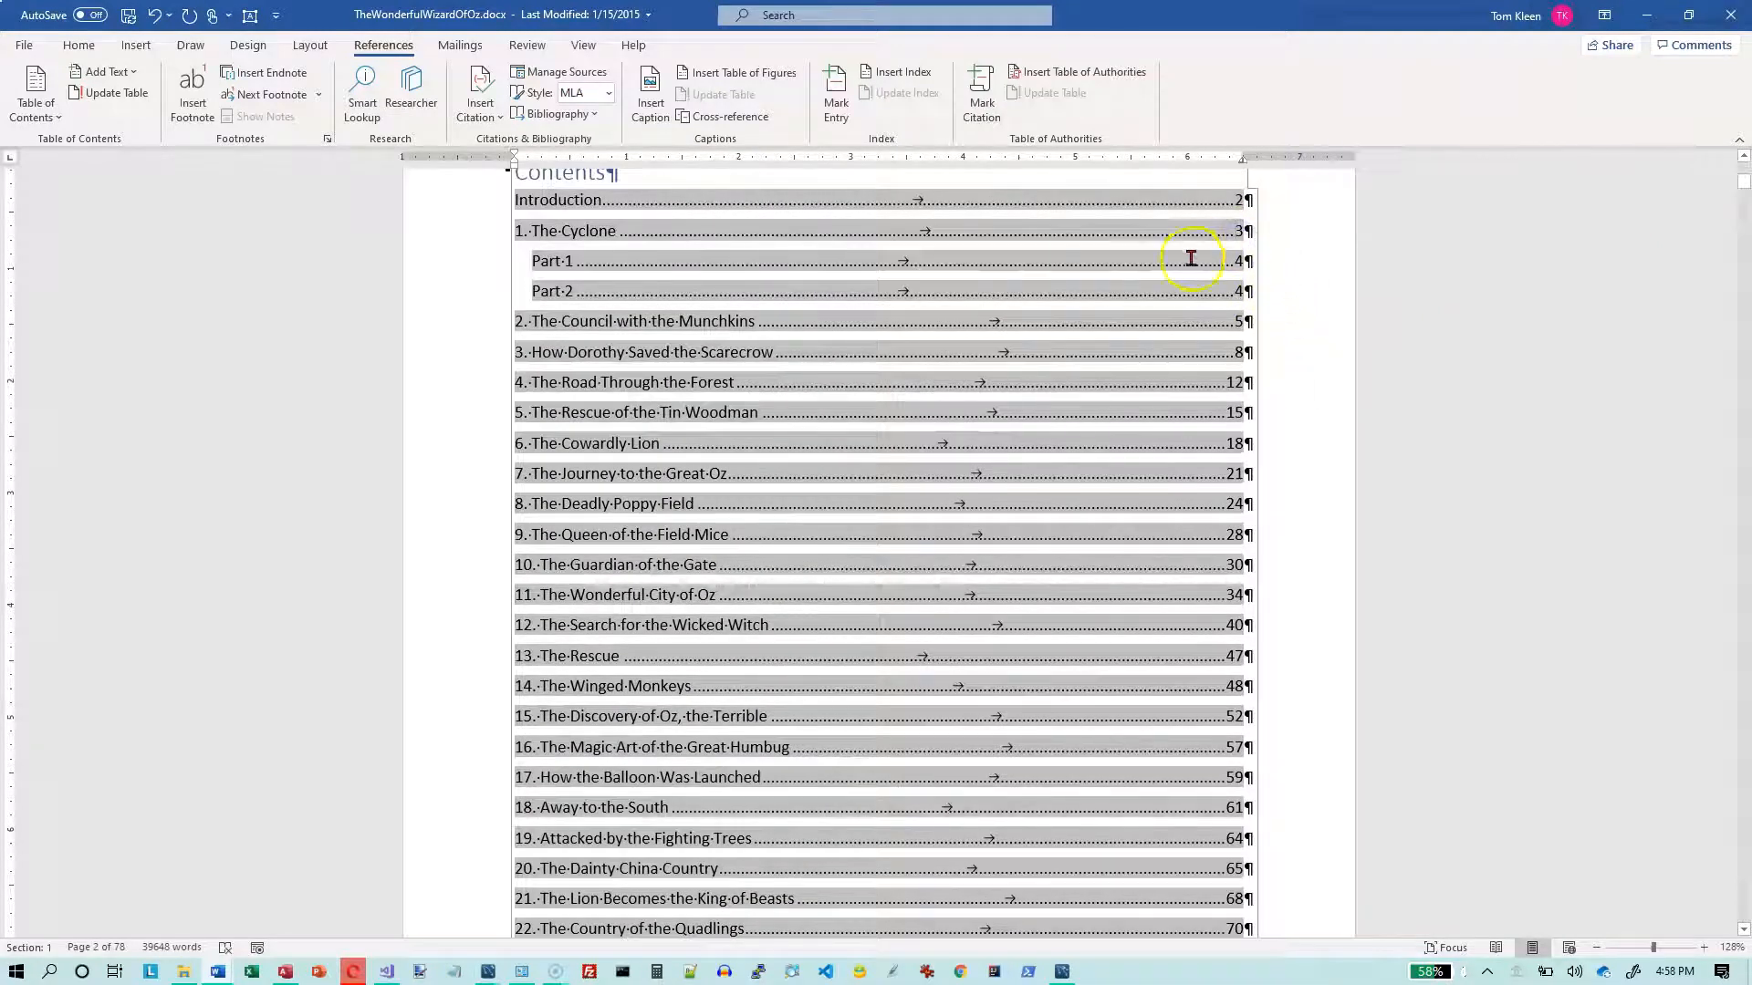
pyautogui.scroll(1, 1186, 255)
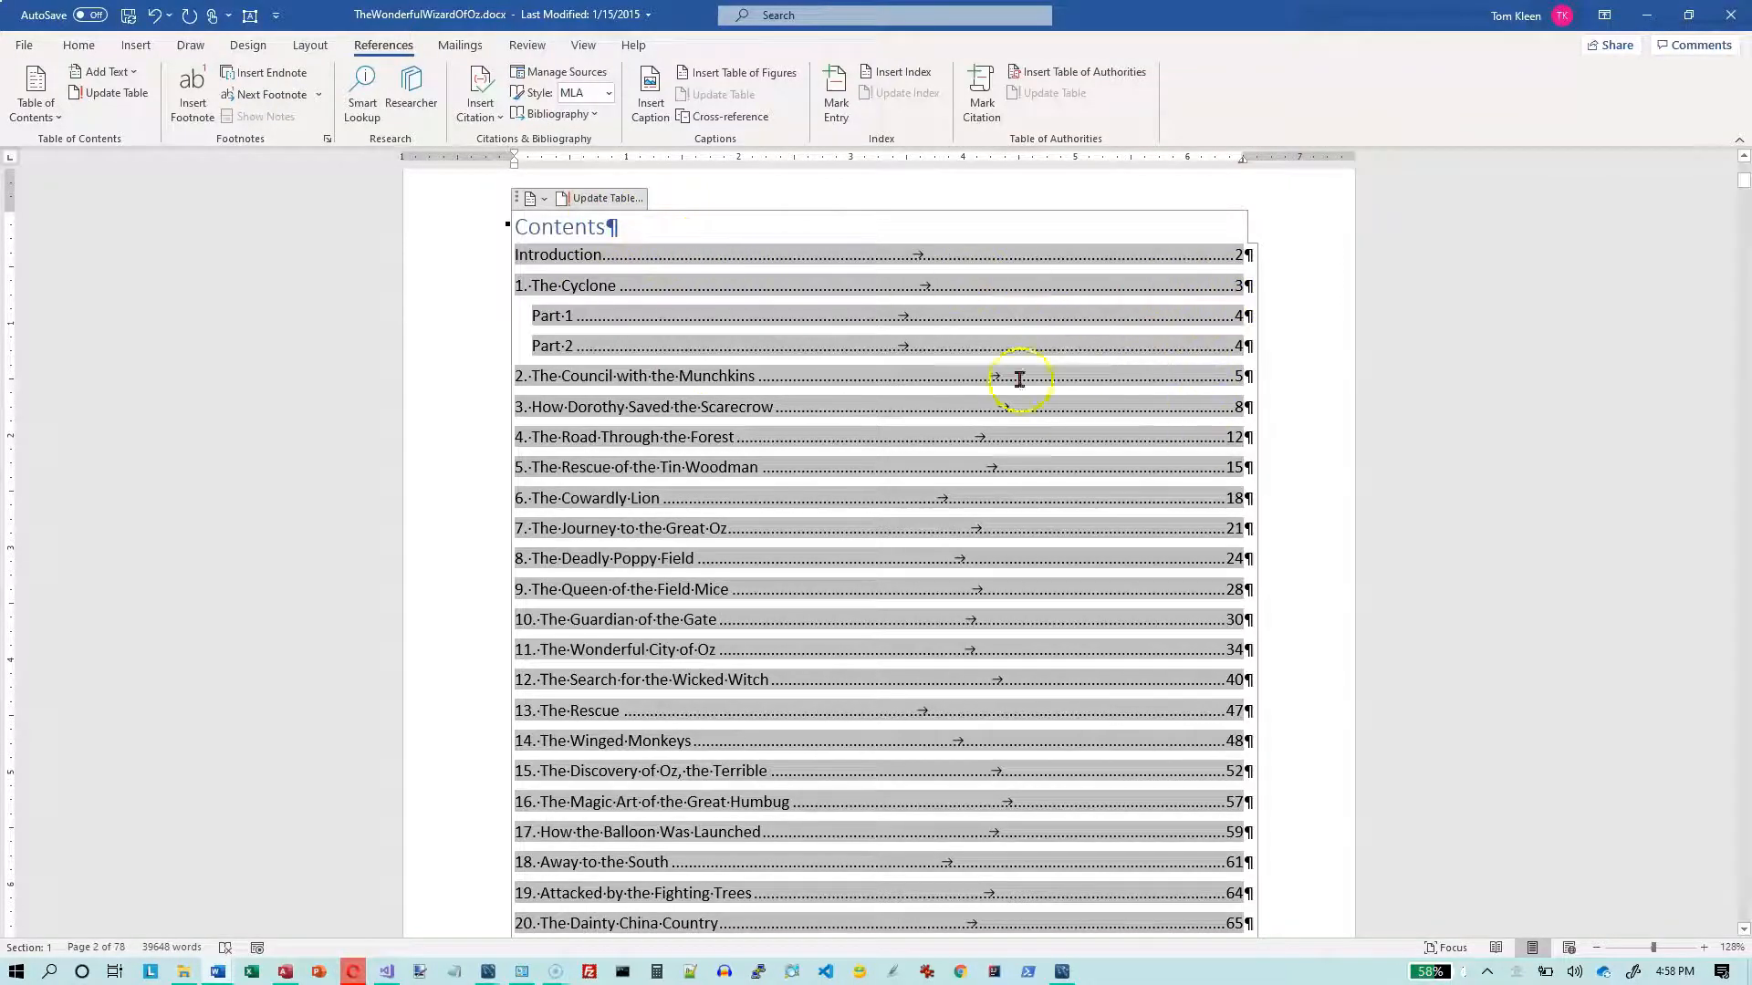
pyautogui.click(604, 198)
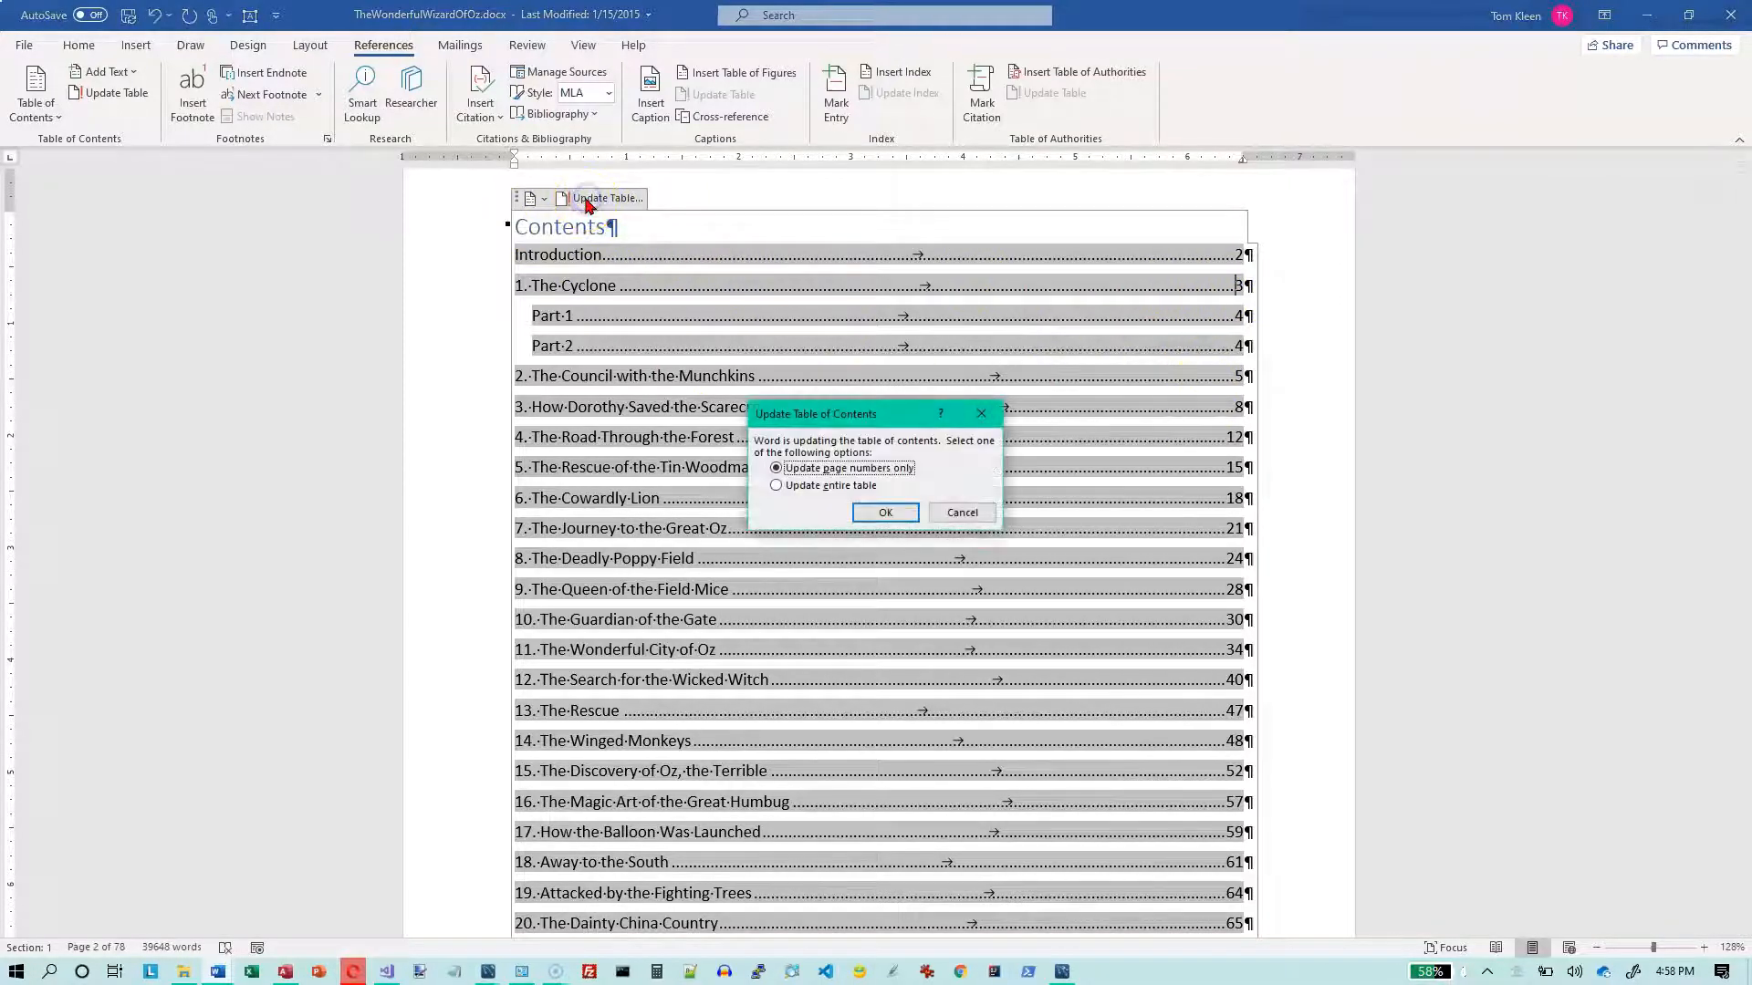
pyautogui.click(885, 512)
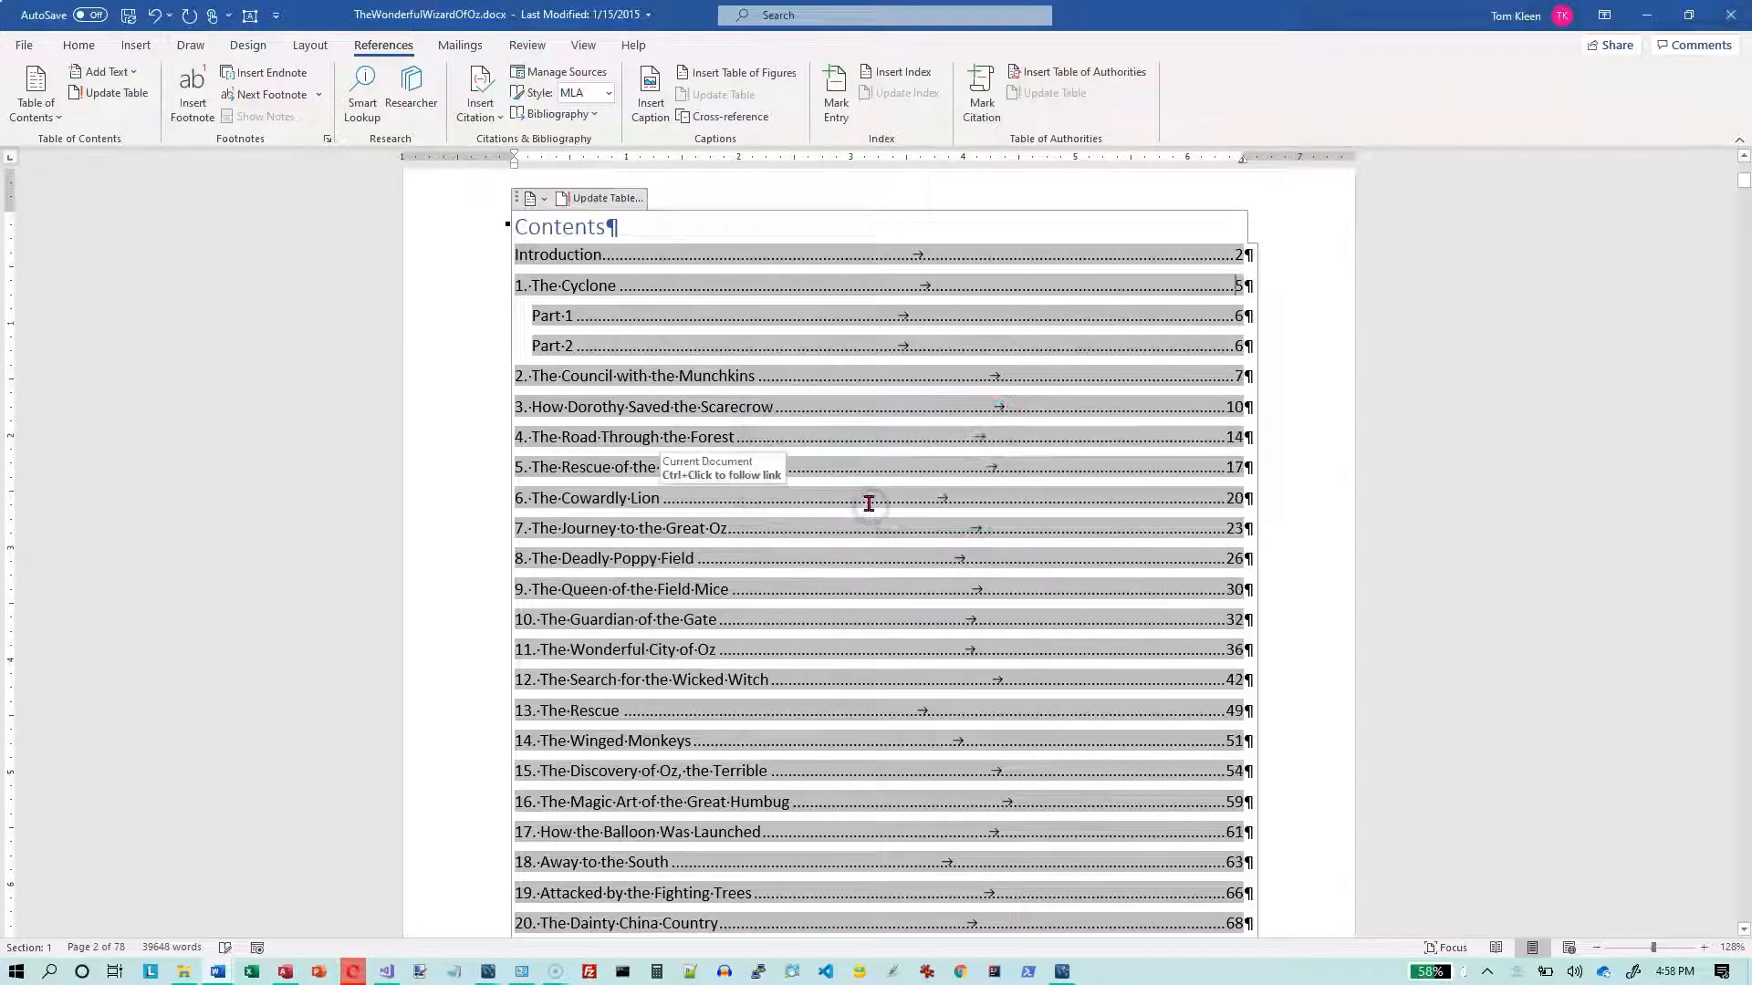